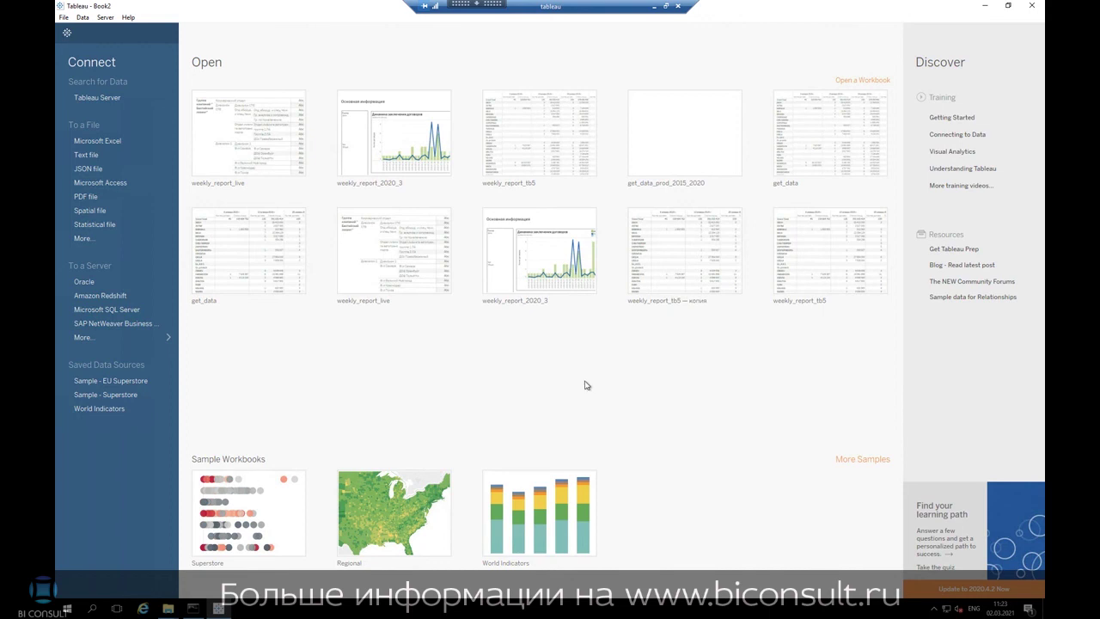
Step: Connect to the Microsoft SQL Server sap-nw2 using Windows Authentication and select the NW2 database
{"action": "left_click", "coordinate": [146, 339]}
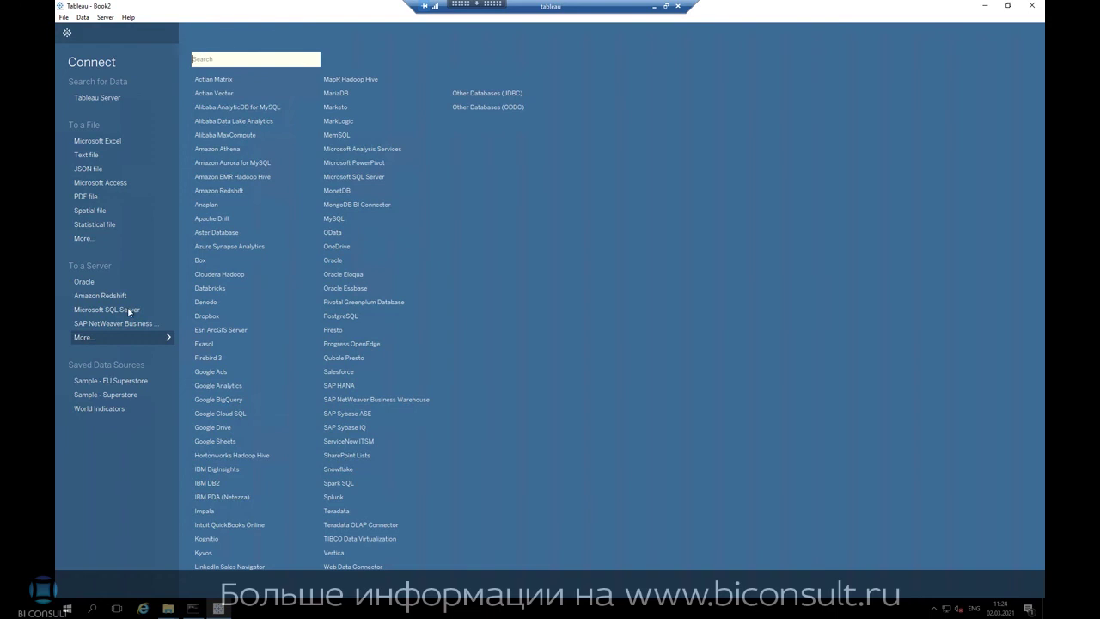
{"action": "left_click", "coordinate": [118, 340]}
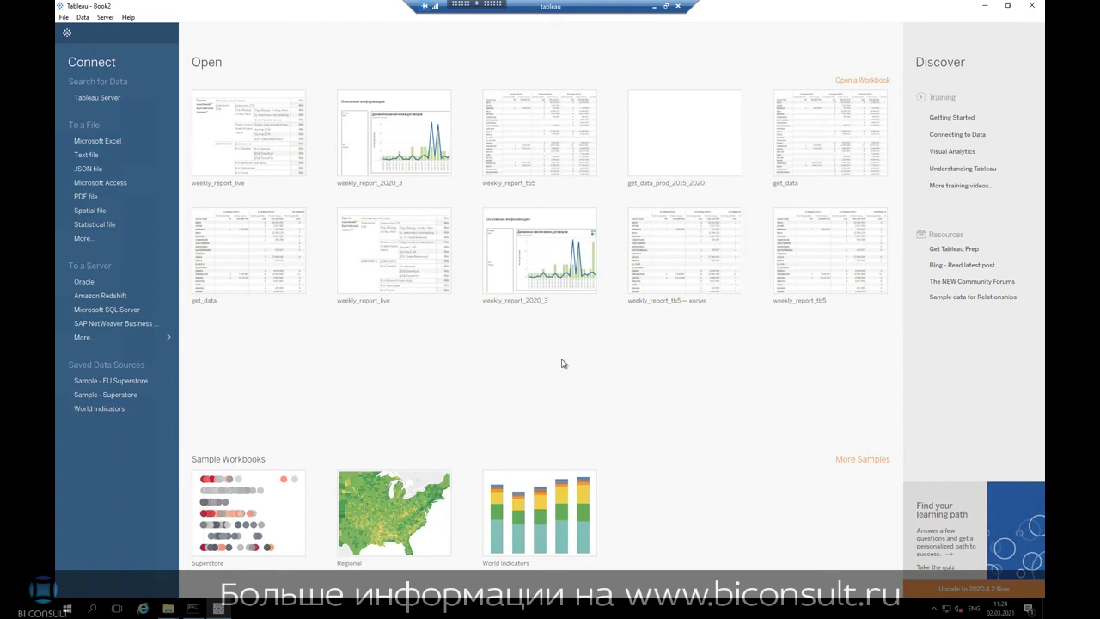
{"action": "left_click", "coordinate": [121, 314]}
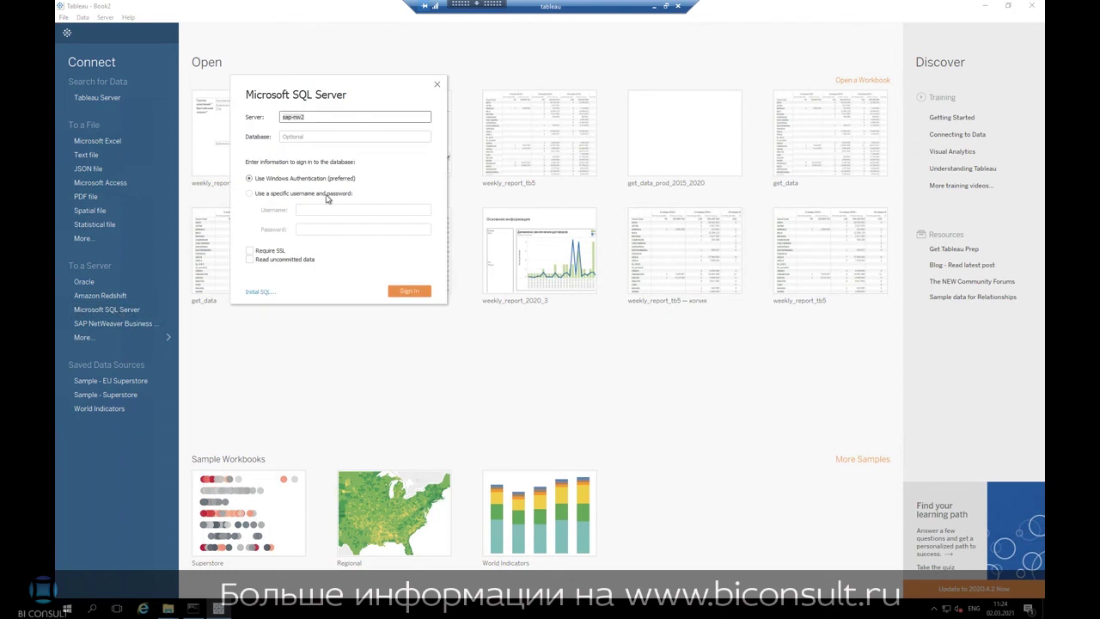
{"action": "left_click", "coordinate": [412, 289]}
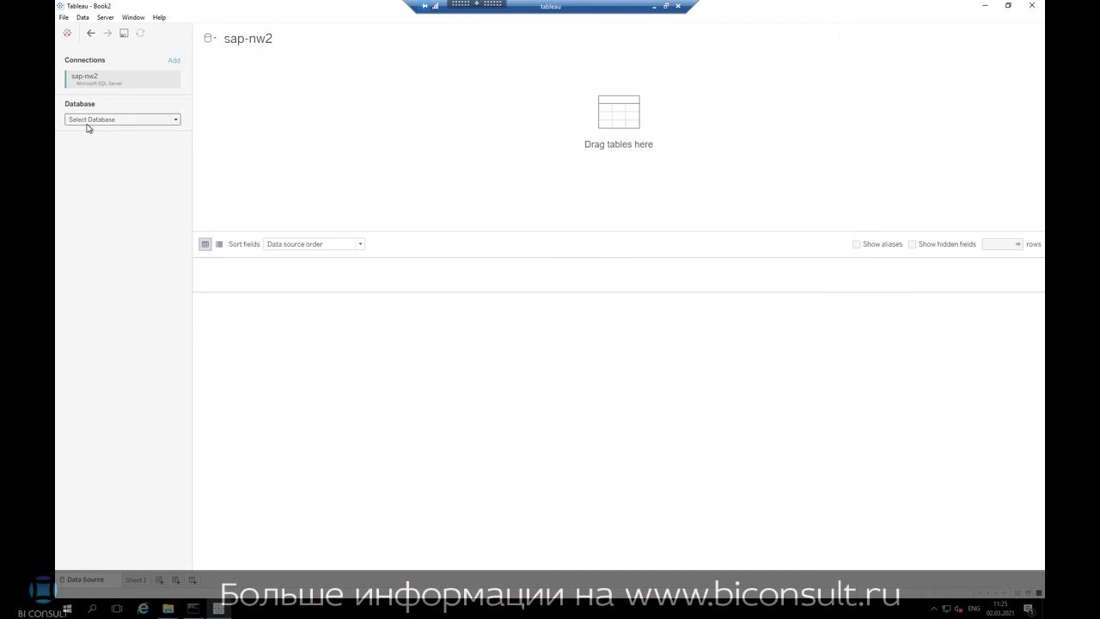
{"action": "left_click", "coordinate": [86, 123]}
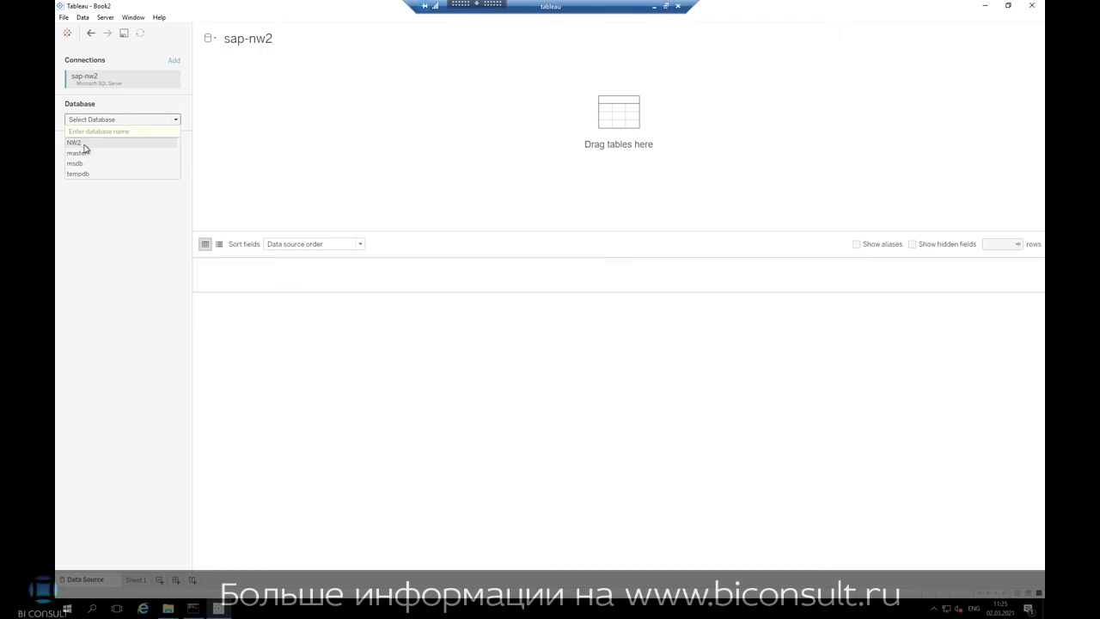
{"action": "left_click", "coordinate": [84, 144]}
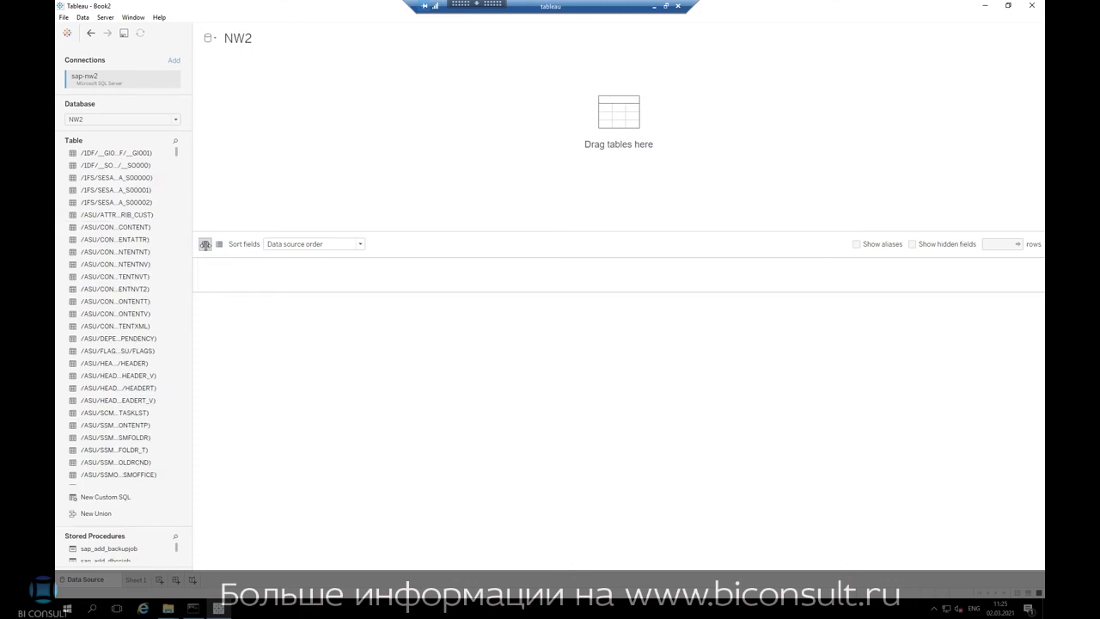
Step: Widen the table list to show full names and preview the data of the WSS_PROFILE table
{"action": "left_click_drag", "start_coordinate": [193, 245], "coordinate": [491, 154]}
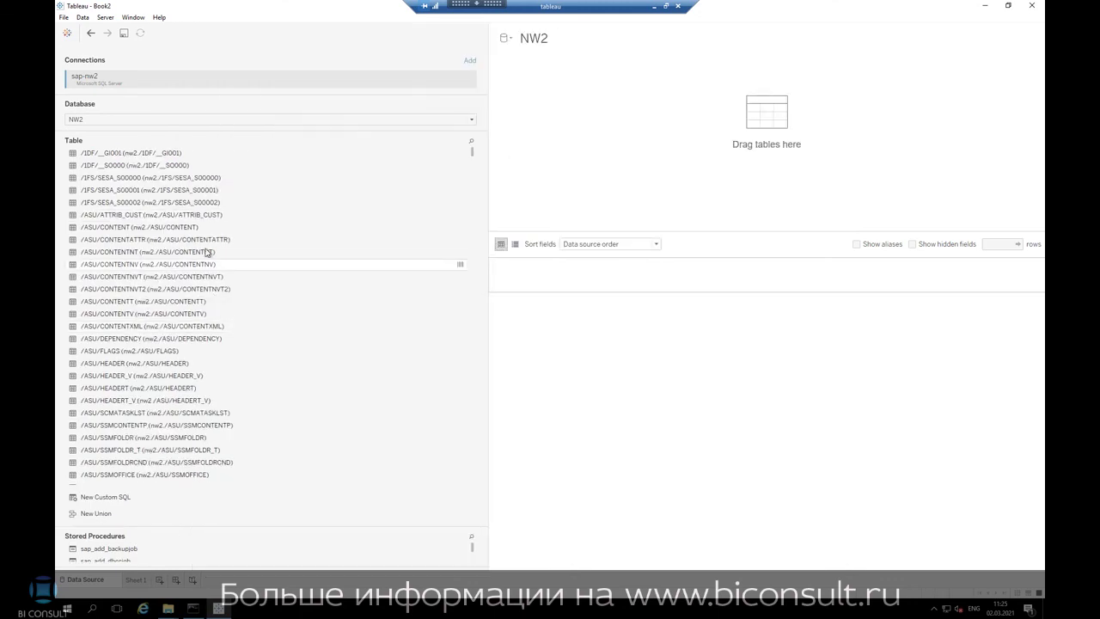
{"action": "scroll", "coordinate": [148, 213], "scroll_direction": "down", "scroll_amount": 4}
{"action": "scroll", "coordinate": [147, 213], "scroll_direction": "down", "scroll_amount": 5}
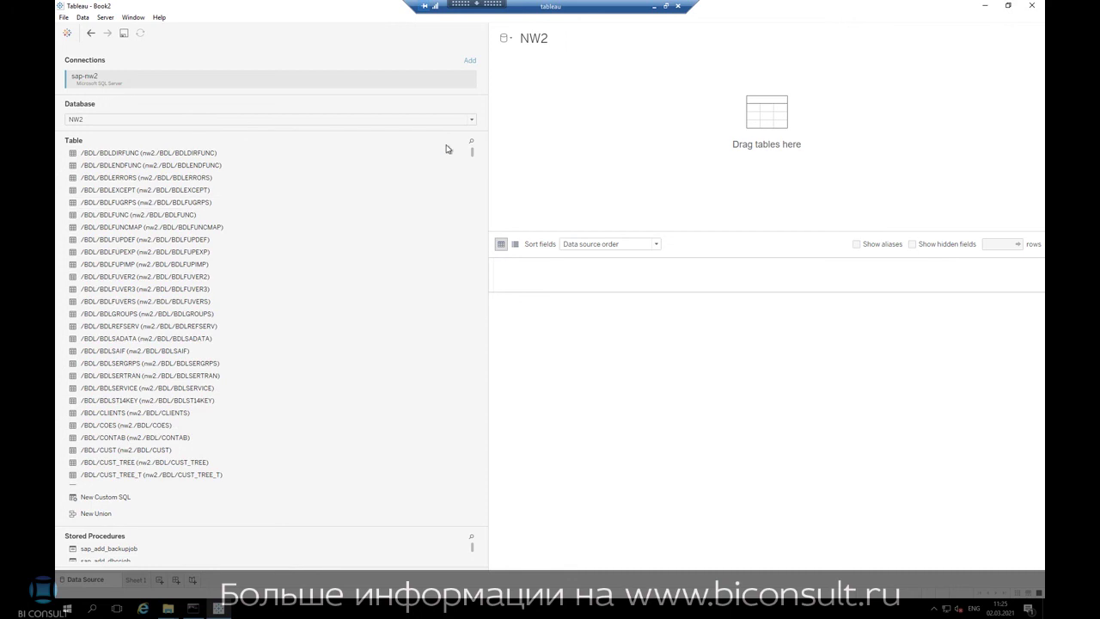
{"action": "left_click_drag", "start_coordinate": [472, 182], "coordinate": [484, 503]}
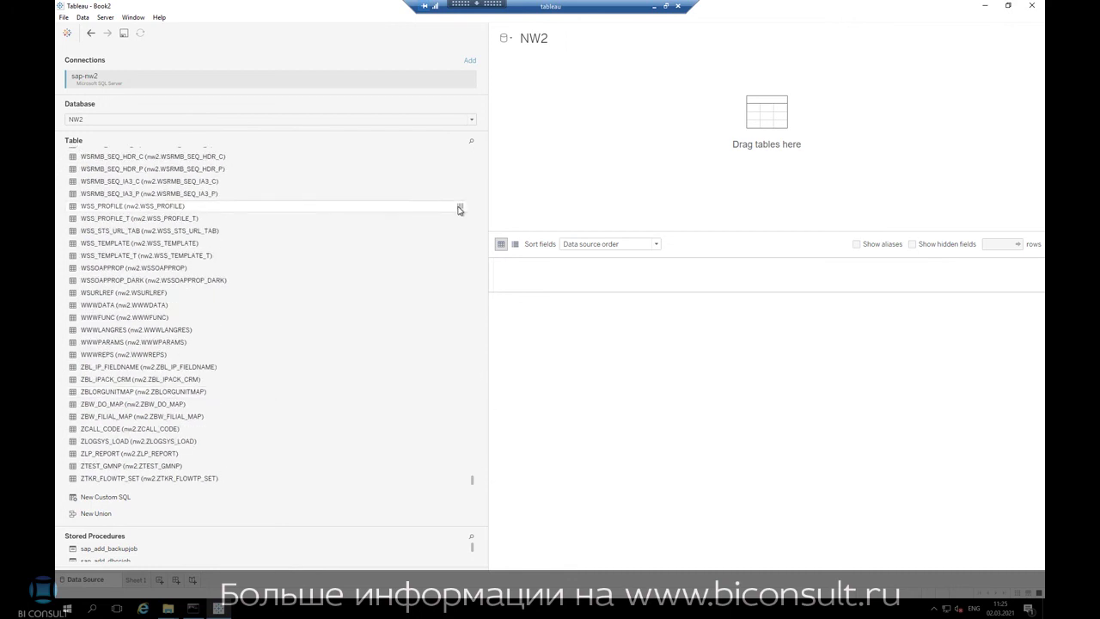
{"action": "left_click", "coordinate": [460, 206]}
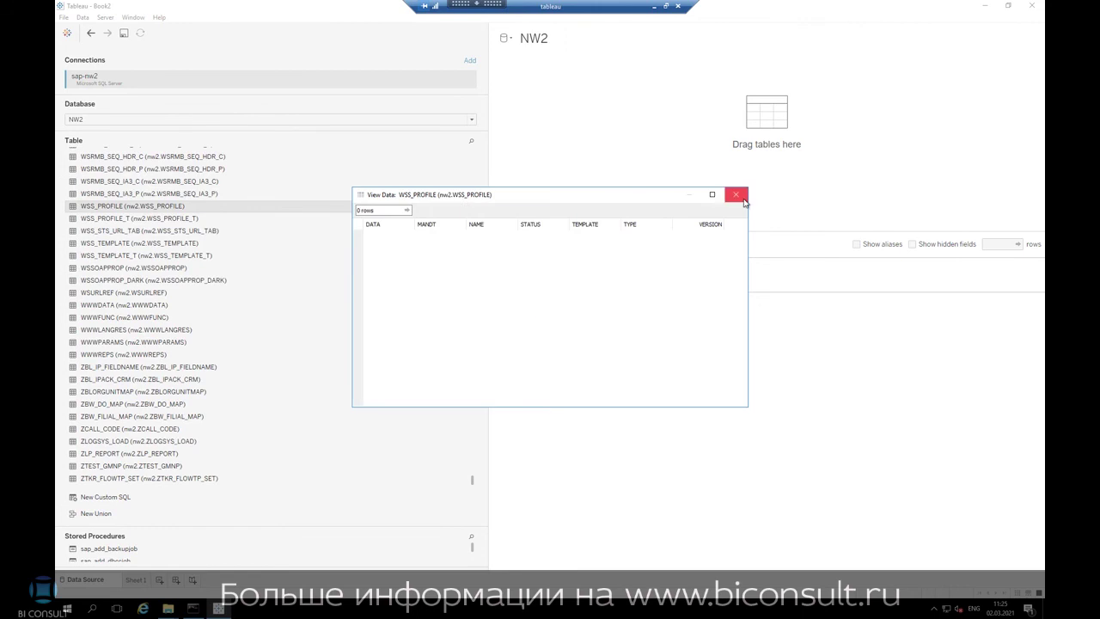
{"action": "left_click", "coordinate": [735, 194]}
Step: Preview the data of the /BI0/RMATL_GROUP table
{"action": "left_click_drag", "start_coordinate": [473, 479], "coordinate": [460, 197]}
{"action": "left_click", "coordinate": [460, 204]}
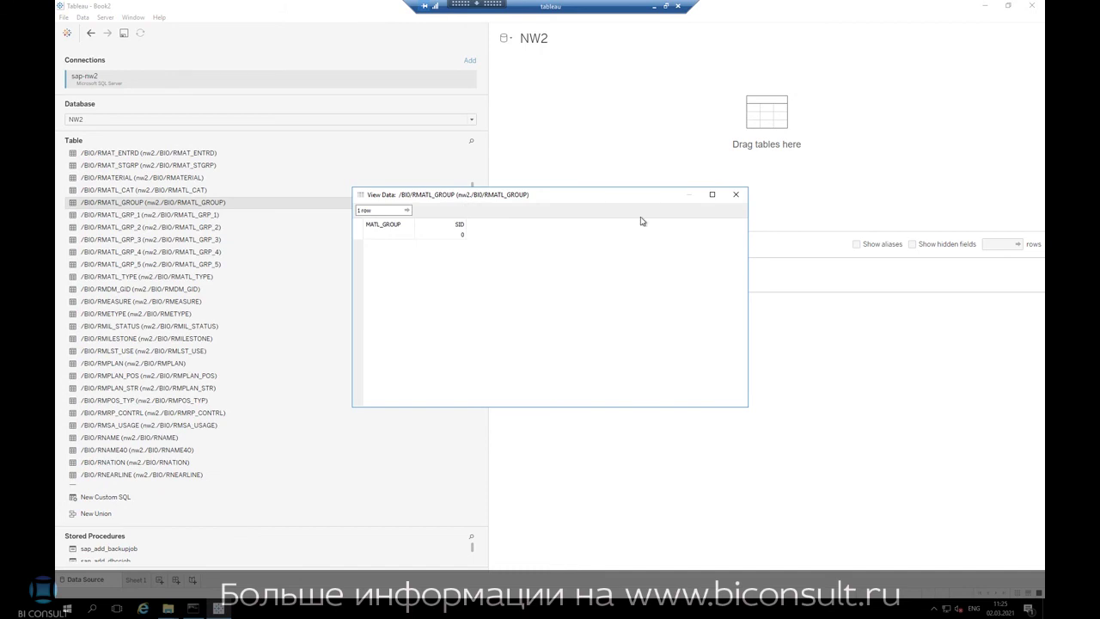
{"action": "left_click", "coordinate": [735, 194]}
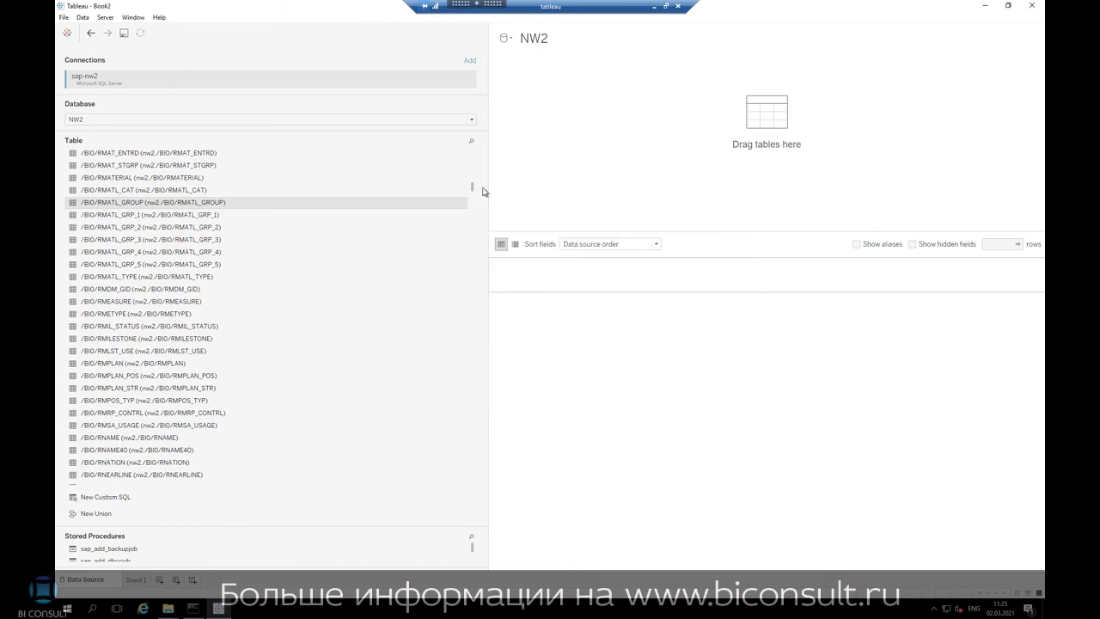
Step: Browse the table list of the NW2 database, from the /1DF/ and /ASU/ tables through to the SPRTL tables
{"action": "scroll", "coordinate": [475, 166], "scroll_direction": "up", "scroll_amount": 5}
{"action": "scroll", "coordinate": [475, 166], "scroll_direction": "up", "scroll_amount": 10}
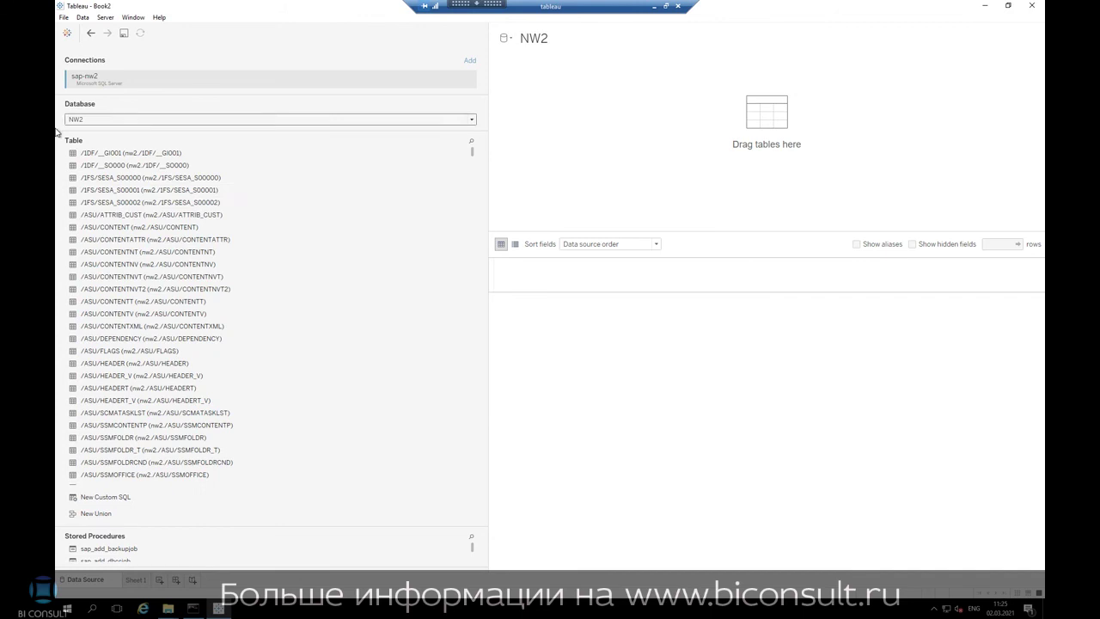
{"action": "scroll", "coordinate": [258, 206], "scroll_direction": "down", "scroll_amount": 3}
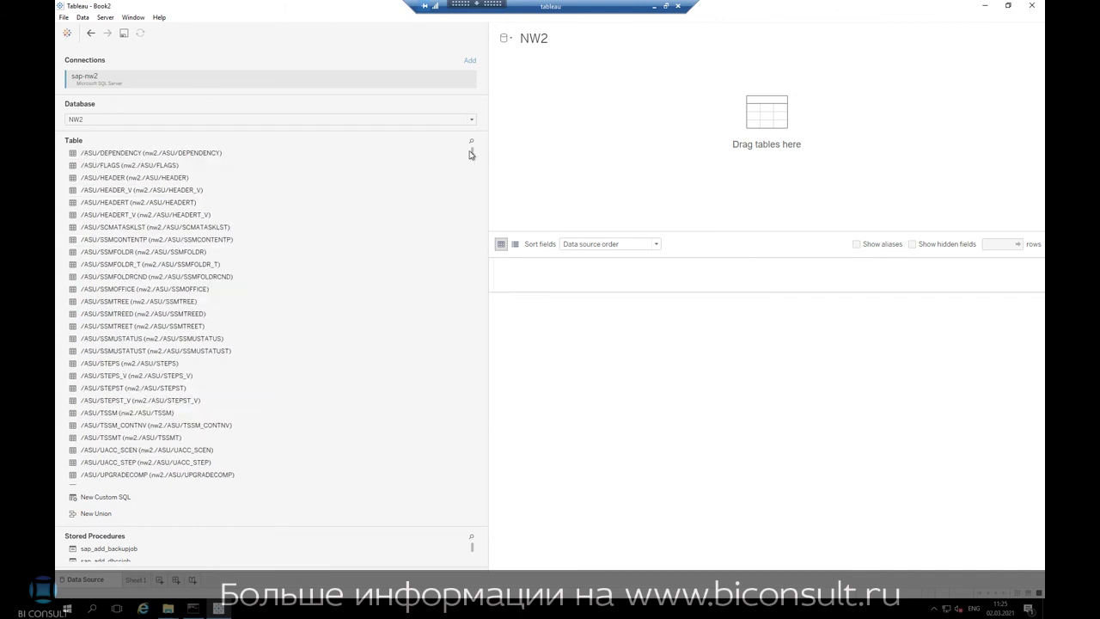
{"action": "scroll", "coordinate": [471, 152], "scroll_direction": "up", "scroll_amount": 5}
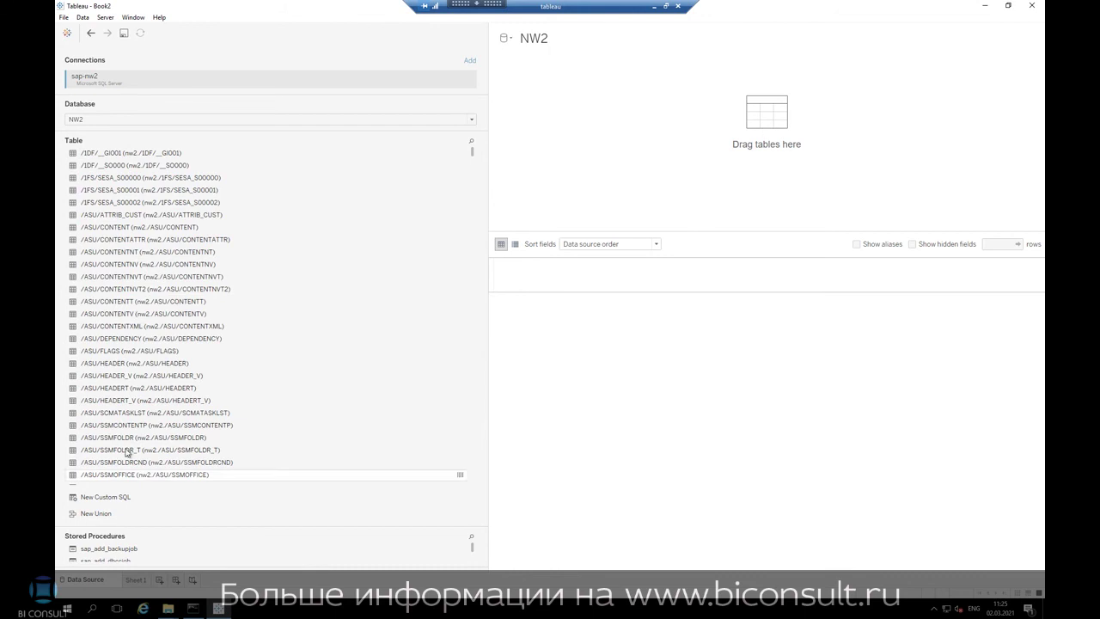
{"action": "scroll", "coordinate": [437, 187], "scroll_direction": "down", "scroll_amount": 6}
{"action": "left_click_drag", "start_coordinate": [474, 149], "coordinate": [503, 127]}
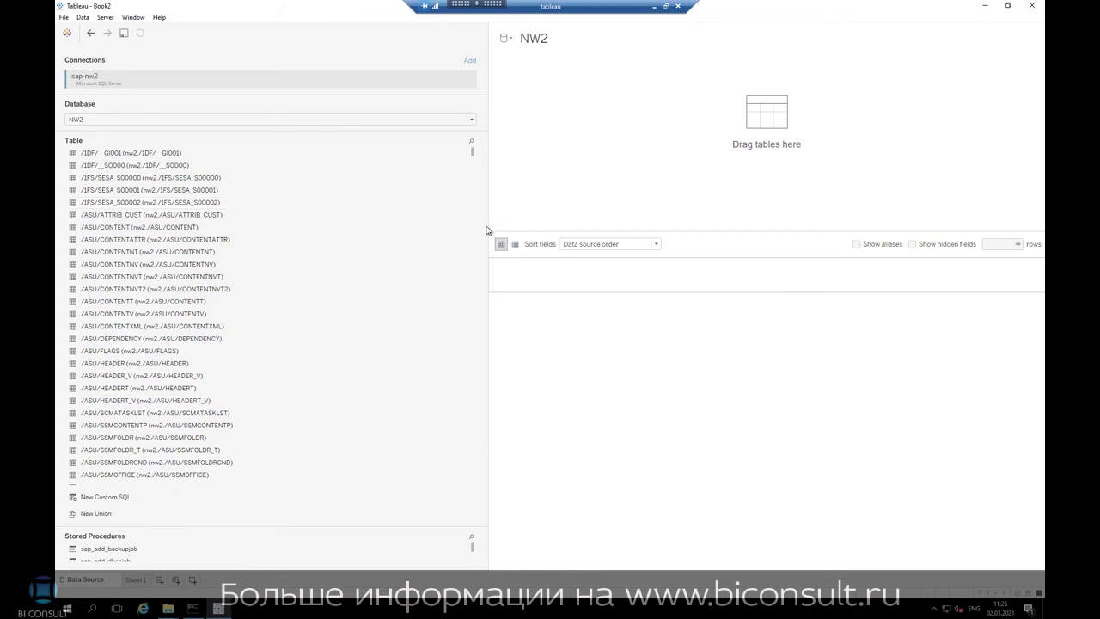
{"action": "left_click_drag", "start_coordinate": [488, 227], "coordinate": [348, 225]}
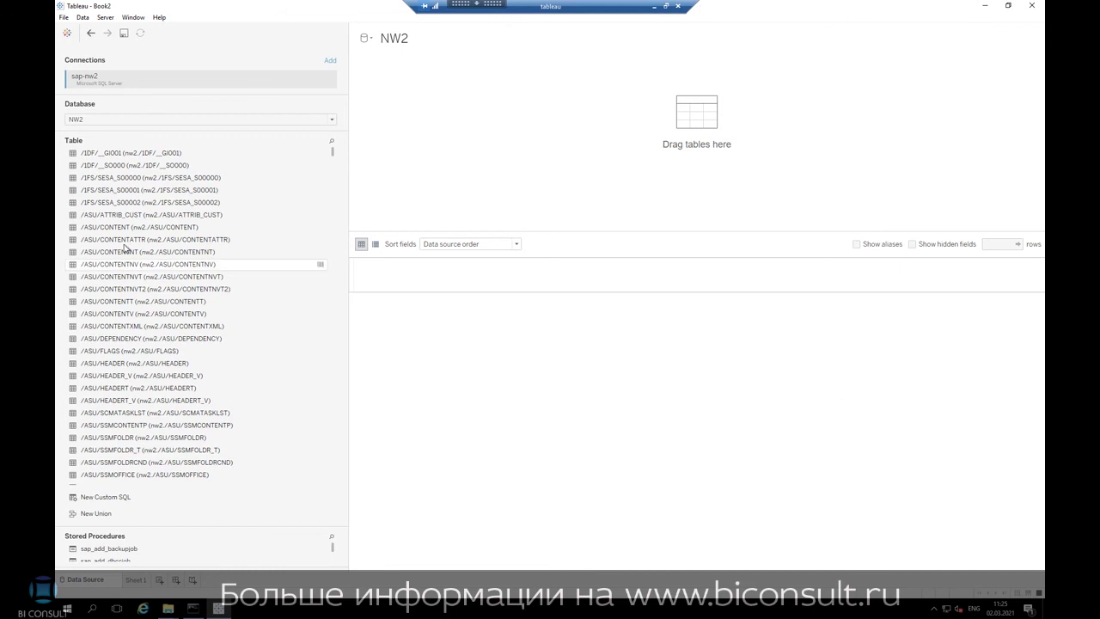
{"action": "scroll", "coordinate": [127, 248], "scroll_direction": "down", "scroll_amount": 15}
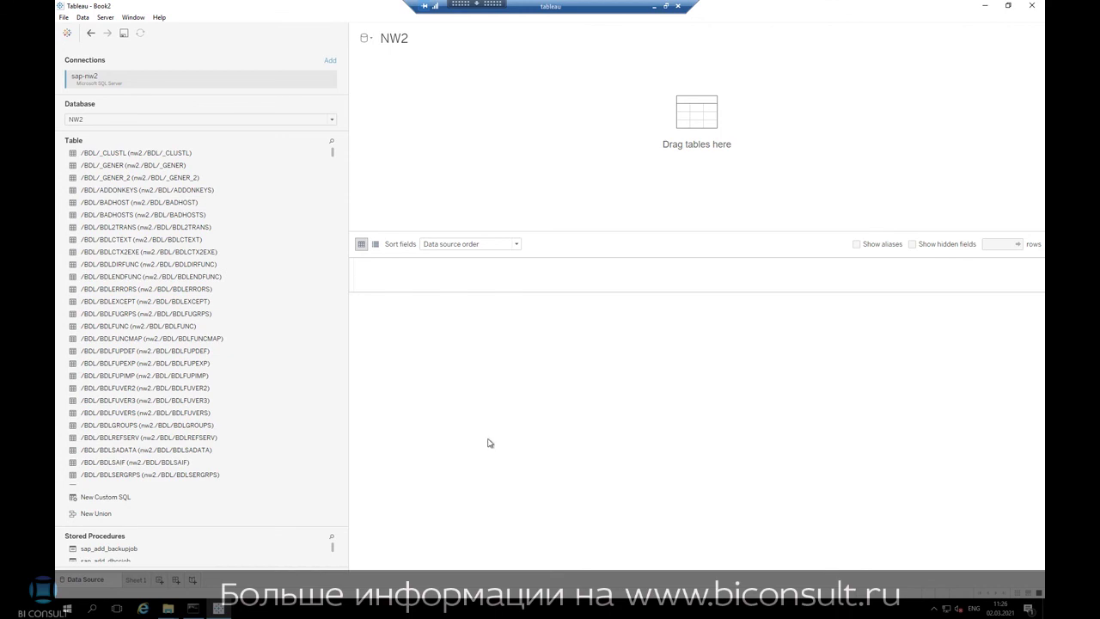
{"action": "left_click_drag", "start_coordinate": [349, 400], "coordinate": [289, 401]}
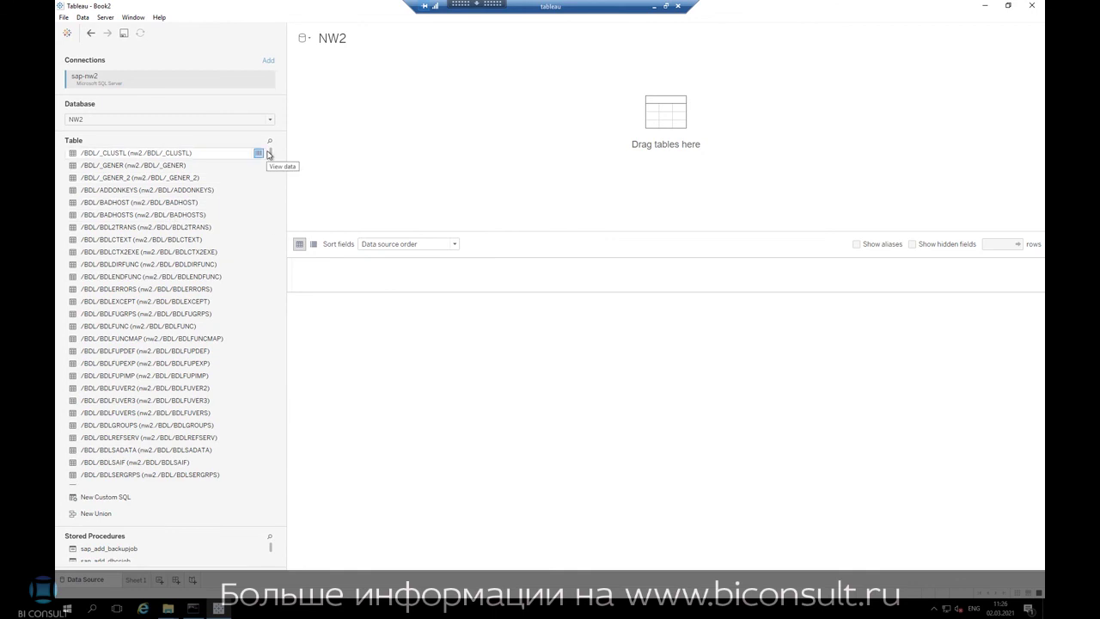
{"action": "left_click_drag", "start_coordinate": [268, 153], "coordinate": [260, 407]}
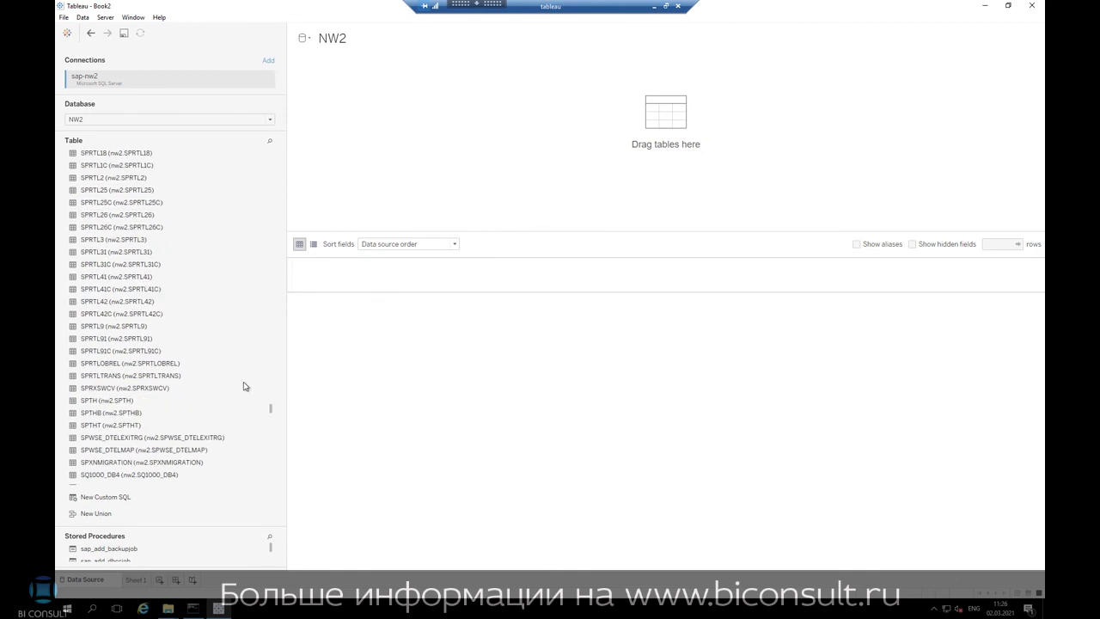
{"action": "left_click", "coordinate": [266, 80]}
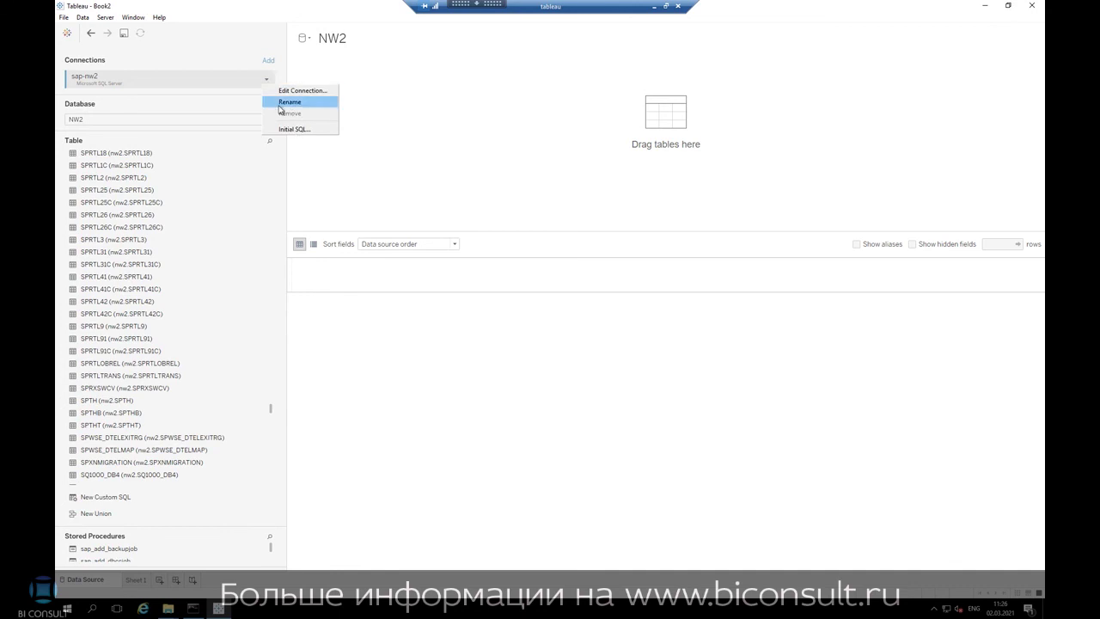
{"action": "left_click", "coordinate": [83, 17]}
{"action": "left_click", "coordinate": [126, 99]}
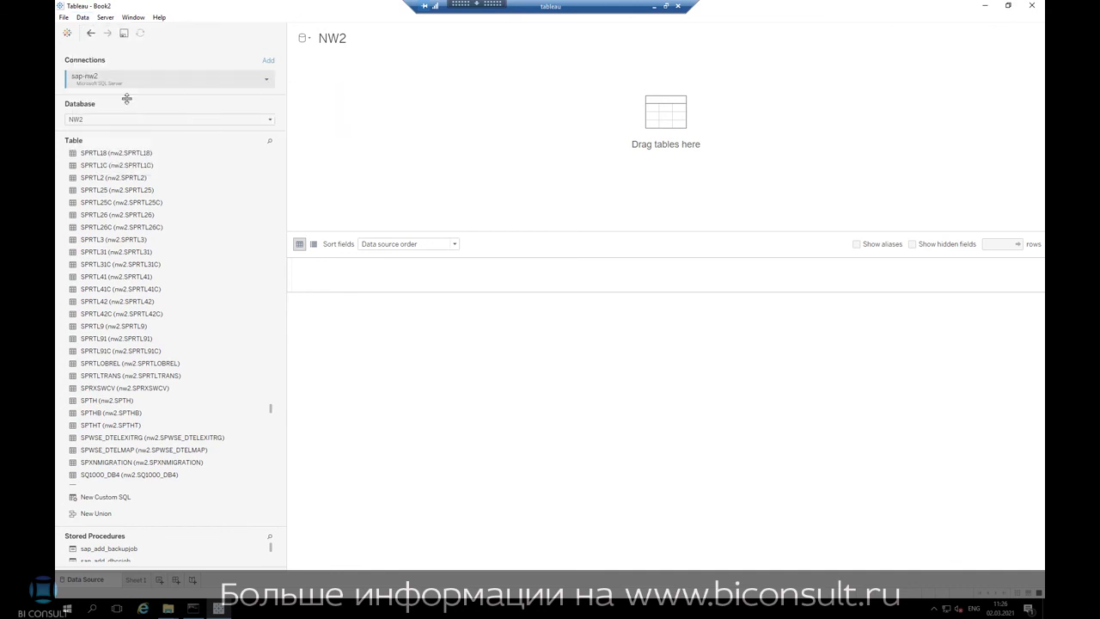
Step: Sign in to the NW2 connection of SAP NetWeaver Business Warehouse with username authentication, entering the account password
{"action": "left_click", "coordinate": [79, 581]}
{"action": "left_click", "coordinate": [121, 327]}
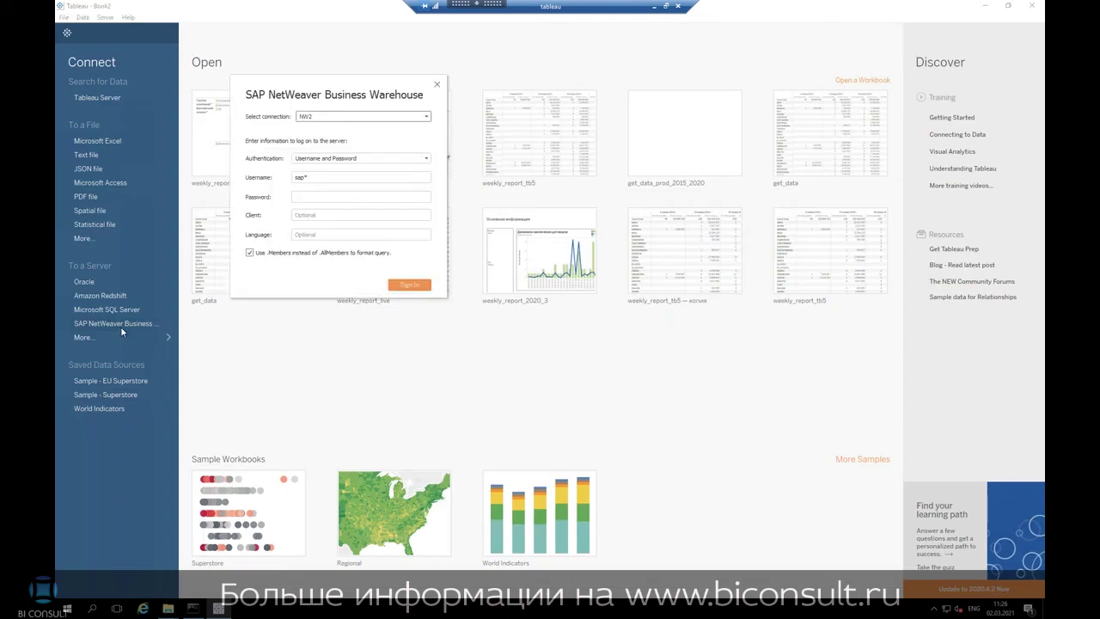
{"action": "left_click", "coordinate": [344, 177]}
{"action": "left_click", "coordinate": [359, 117]}
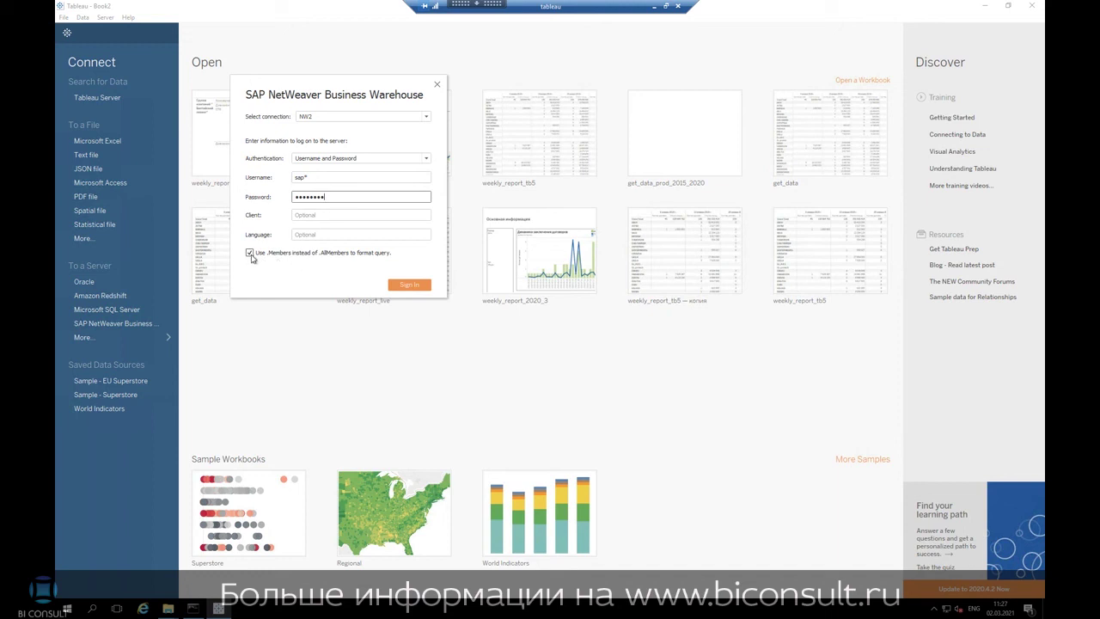
{"action": "left_click", "coordinate": [420, 291]}
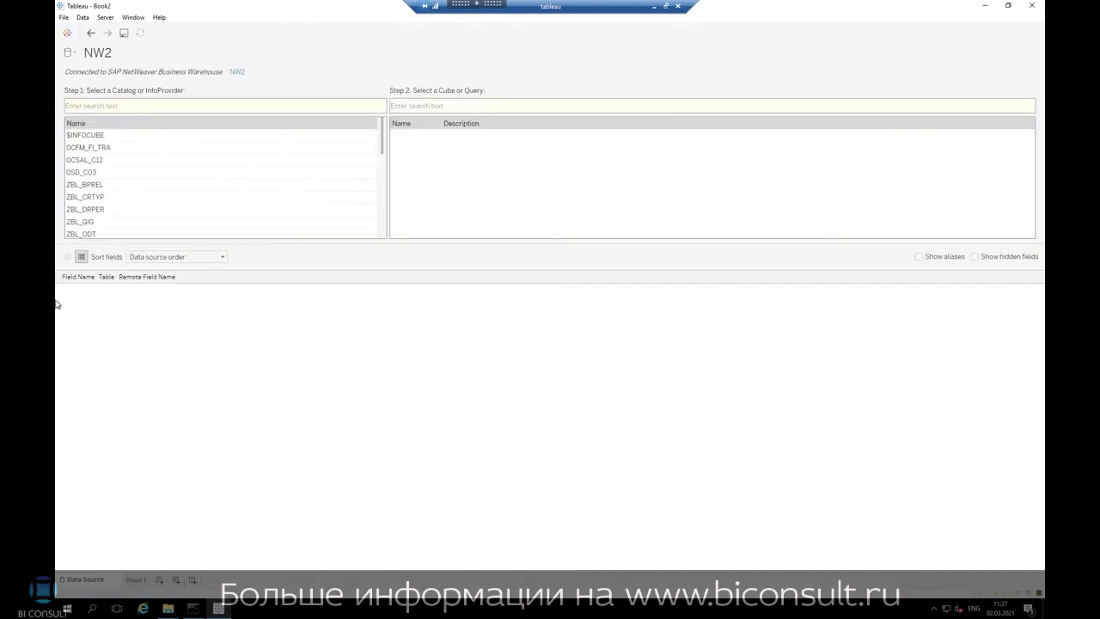
Step: Look through the available catalogs and InfoProviders and select the $INFOCUBE catalog
{"action": "left_click", "coordinate": [92, 134]}
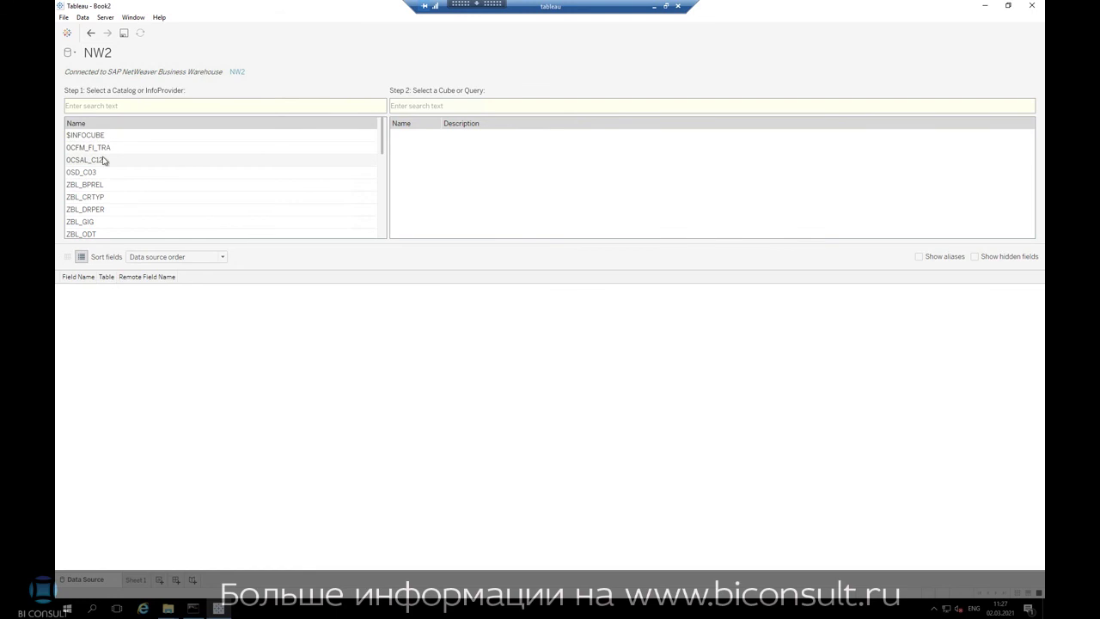
{"action": "scroll", "coordinate": [117, 176], "scroll_direction": "down", "scroll_amount": 10}
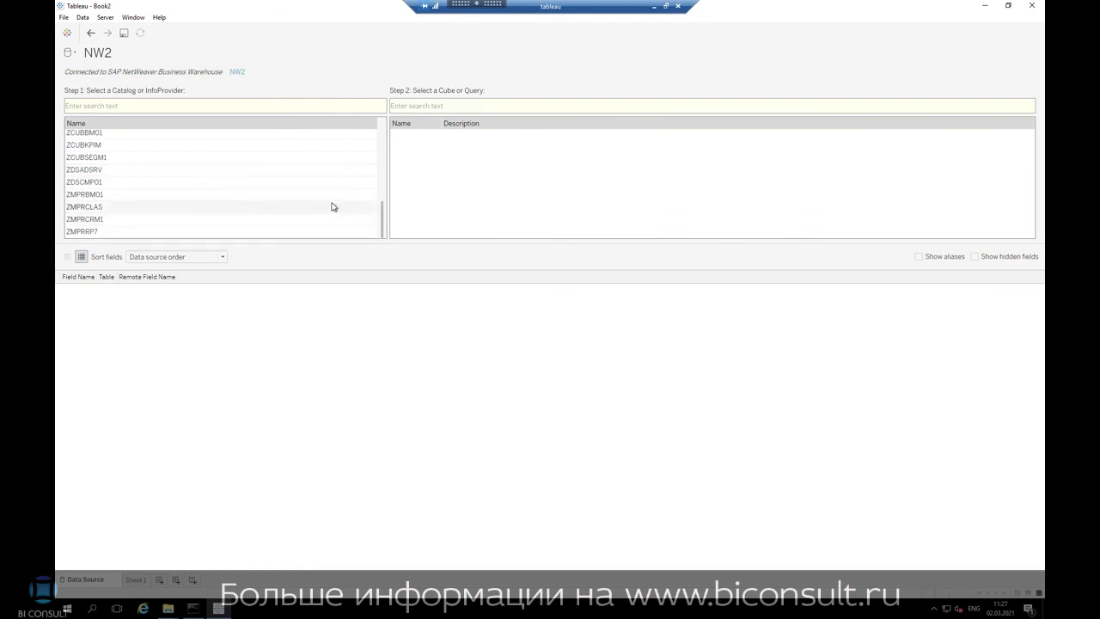
{"action": "scroll", "coordinate": [146, 204], "scroll_direction": "up", "scroll_amount": 8}
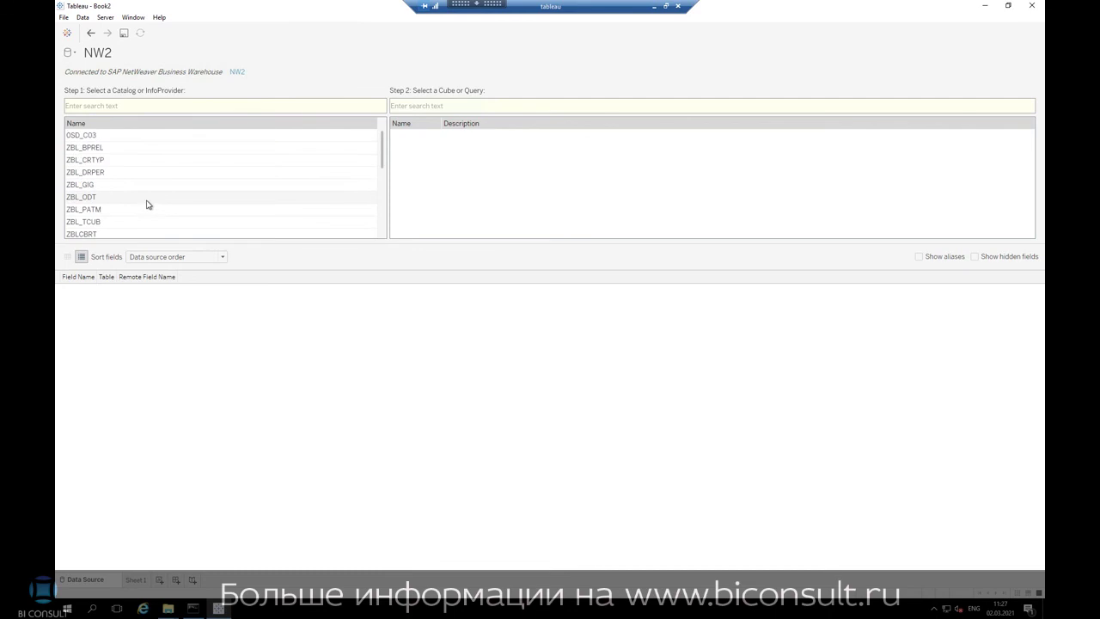
{"action": "scroll", "coordinate": [128, 159], "scroll_direction": "up", "scroll_amount": 3}
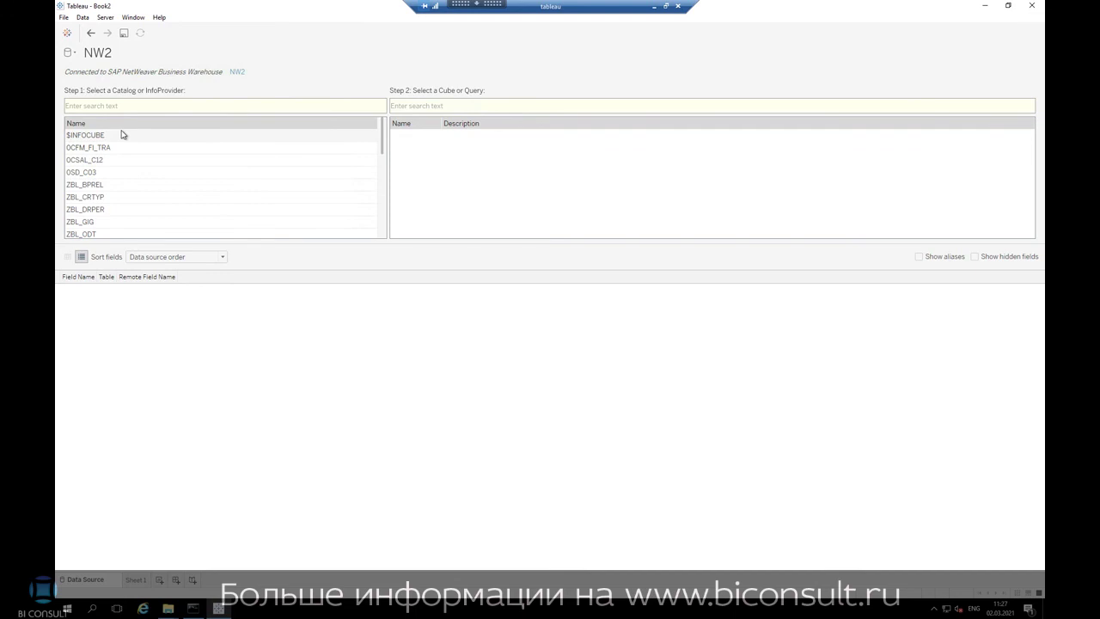
{"action": "left_click", "coordinate": [122, 134]}
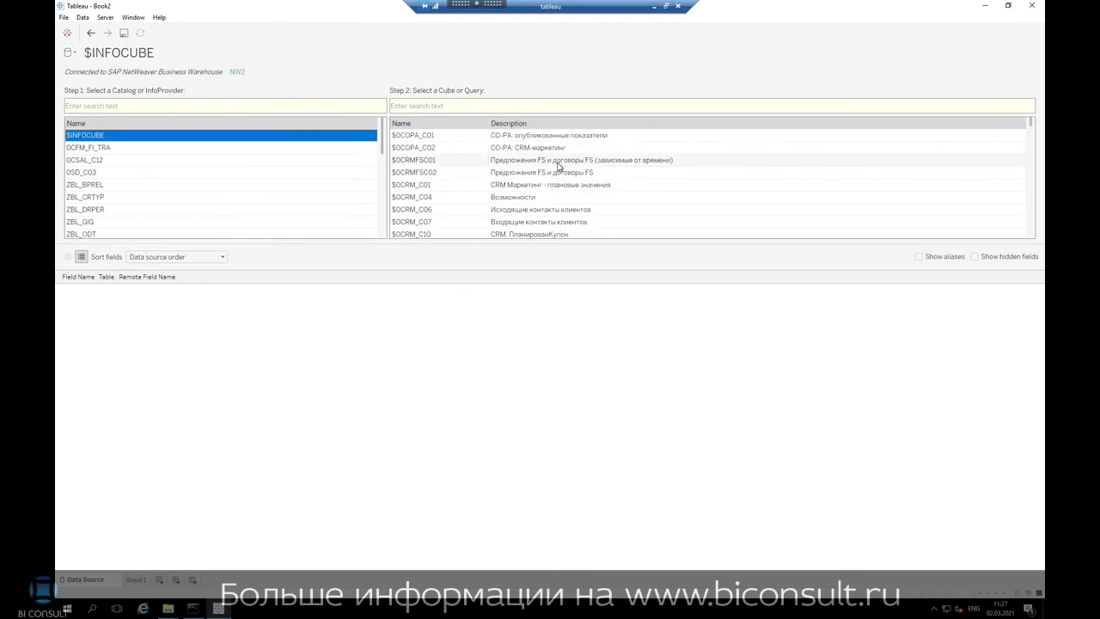
Step: Select the $ZBLTVP cube (Test ВП) as the data source
{"action": "scroll", "coordinate": [573, 169], "scroll_direction": "down", "scroll_amount": 15}
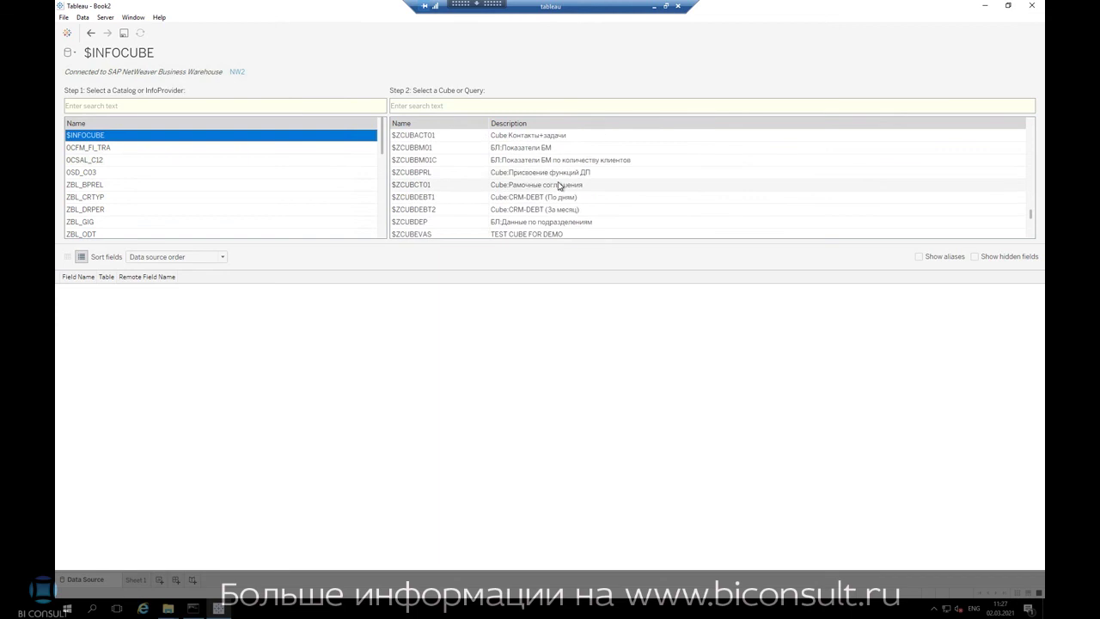
{"action": "scroll", "coordinate": [552, 187], "scroll_direction": "up", "scroll_amount": 3}
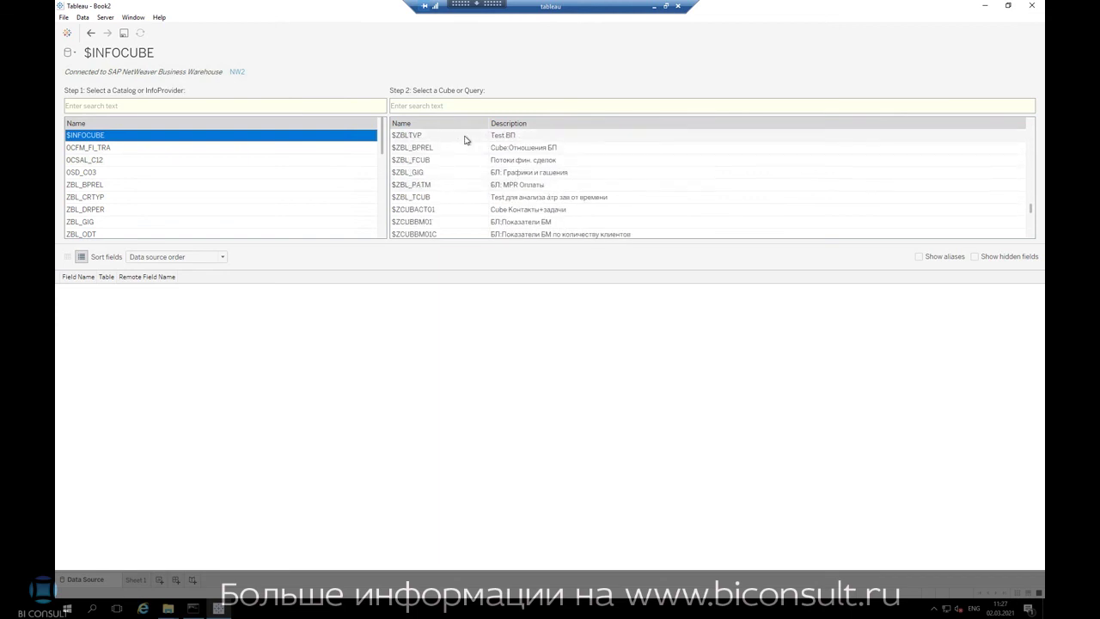
{"action": "left_click", "coordinate": [464, 139]}
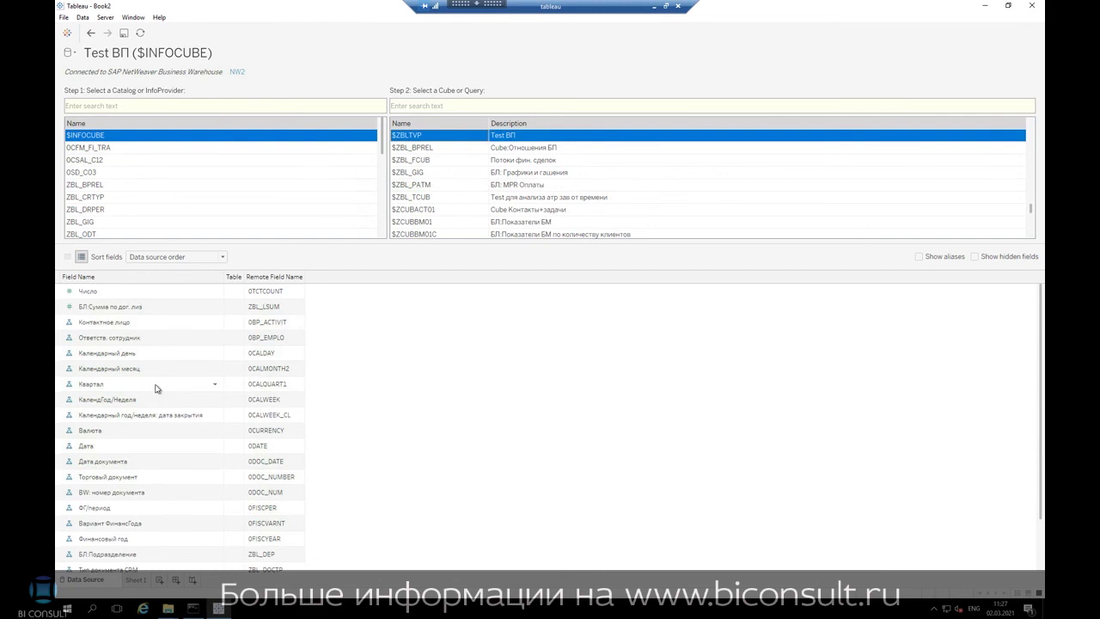
Step: Review the Test ВП cube's fields and open its worksheet with a live data connection
{"action": "scroll", "coordinate": [155, 388], "scroll_direction": "down", "scroll_amount": 2}
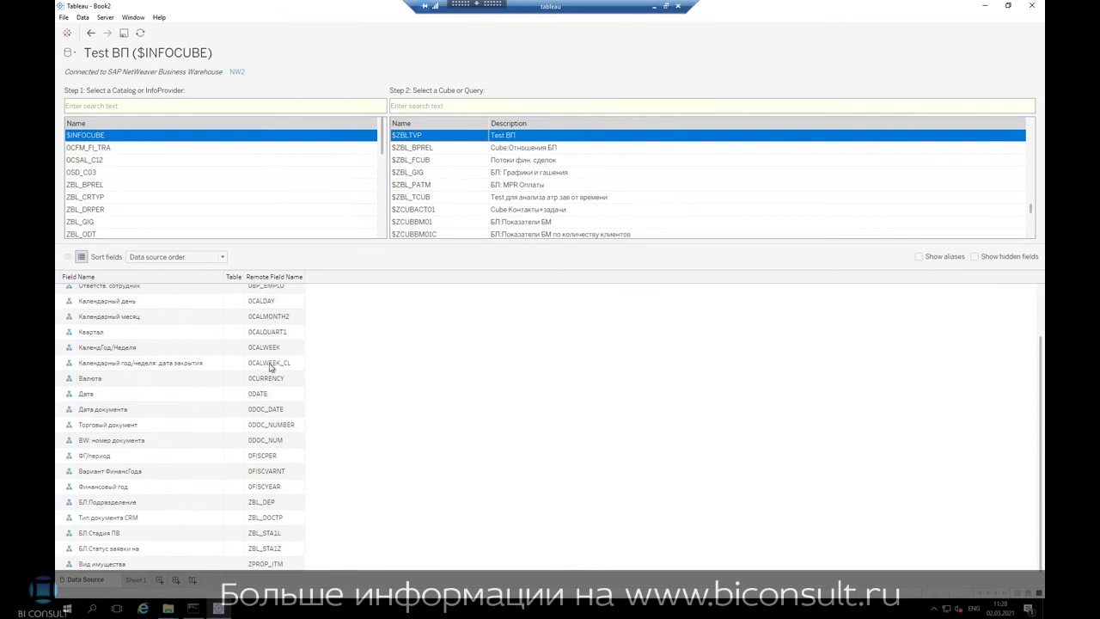
{"action": "left_click", "coordinate": [144, 583]}
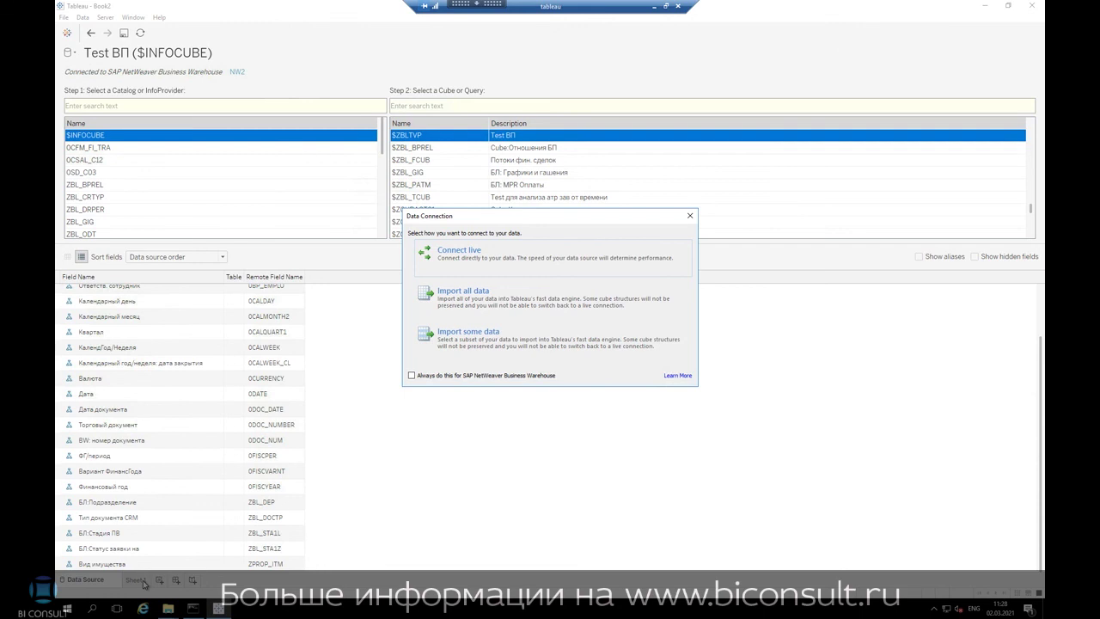
{"action": "left_click", "coordinate": [496, 271]}
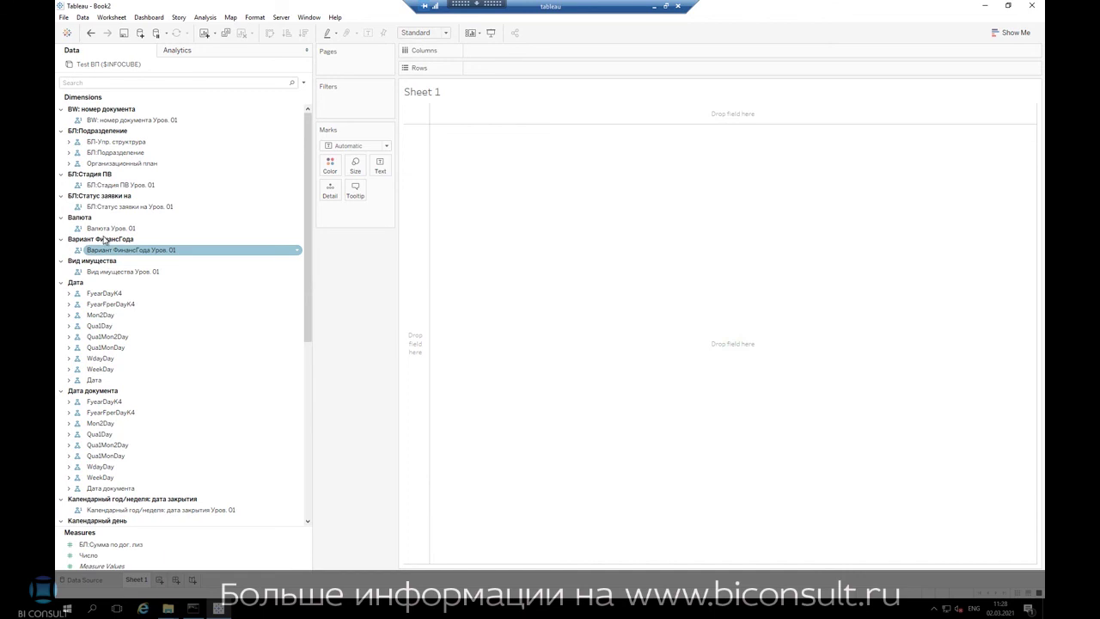
Step: Build a text table with БП:Подразделение Уров. 01 on Rows and БП:Сумма по дог. лиз as the text value
{"action": "left_click", "coordinate": [71, 153]}
{"action": "left_click_drag", "start_coordinate": [128, 164], "coordinate": [478, 75]}
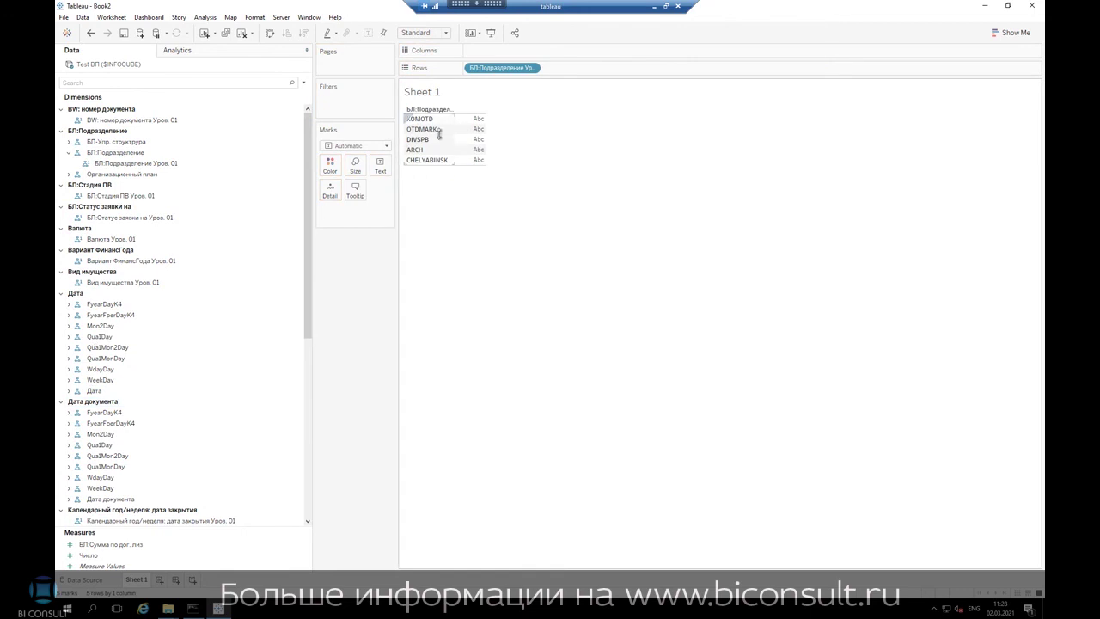
{"action": "left_click", "coordinate": [107, 315]}
{"action": "scroll", "coordinate": [194, 383], "scroll_direction": "down", "scroll_amount": 5}
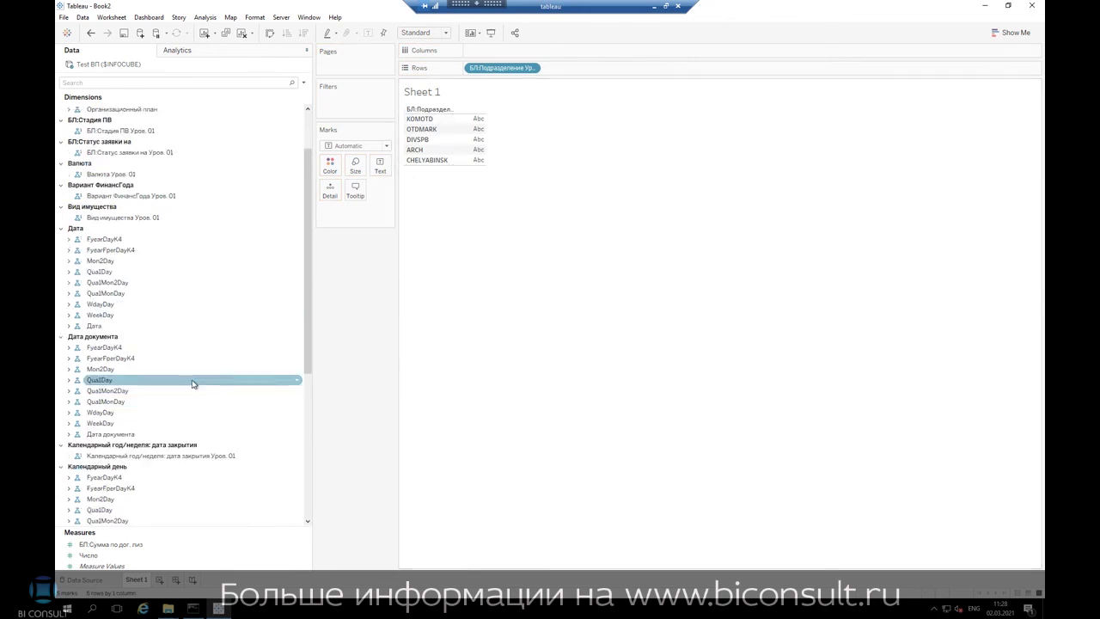
{"action": "scroll", "coordinate": [172, 446], "scroll_direction": "down", "scroll_amount": 3}
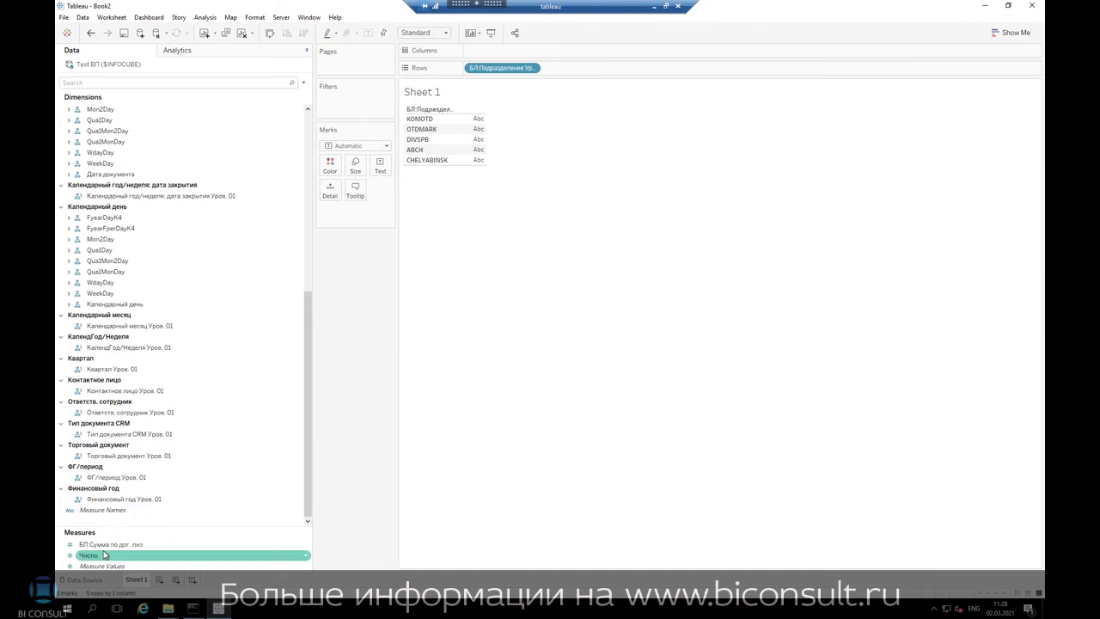
{"action": "left_click", "coordinate": [129, 544]}
{"action": "left_click_drag", "start_coordinate": [225, 466], "coordinate": [380, 166]}
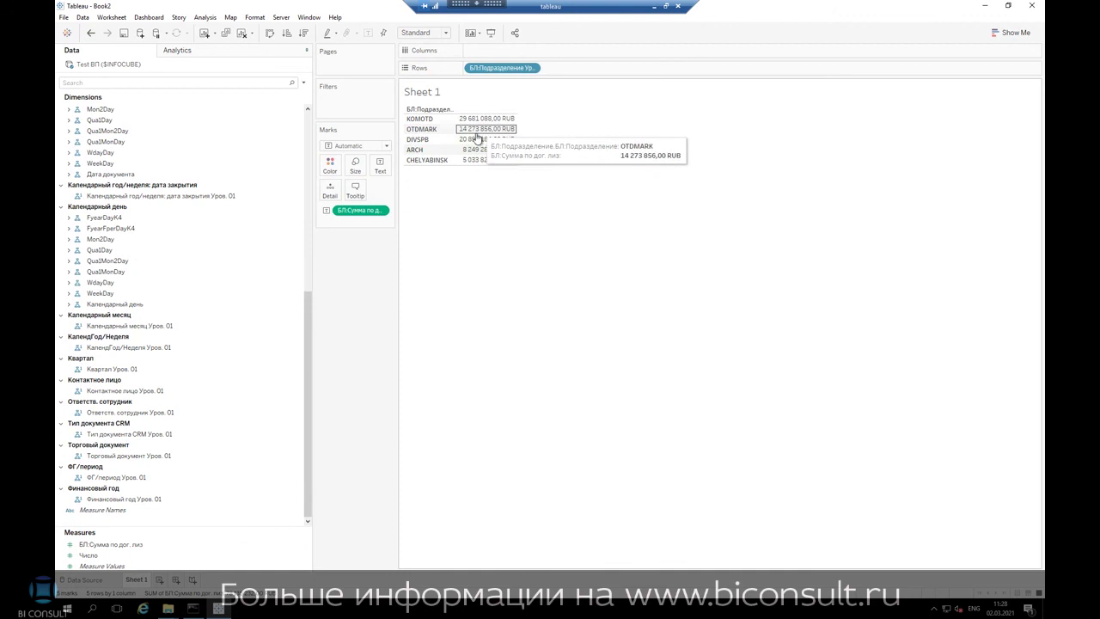
{"action": "mouse_move", "coordinate": [469, 151]}
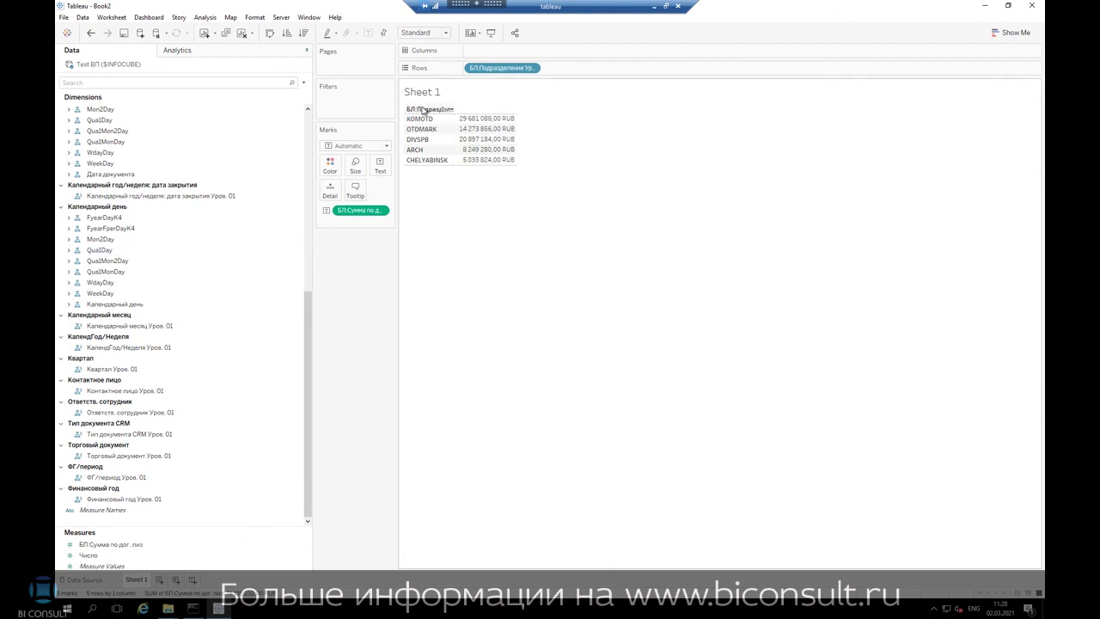
Step: View the calculated field editor and the parameter settings available for the cube, closing each without creating anything
{"action": "left_click", "coordinate": [275, 122]}
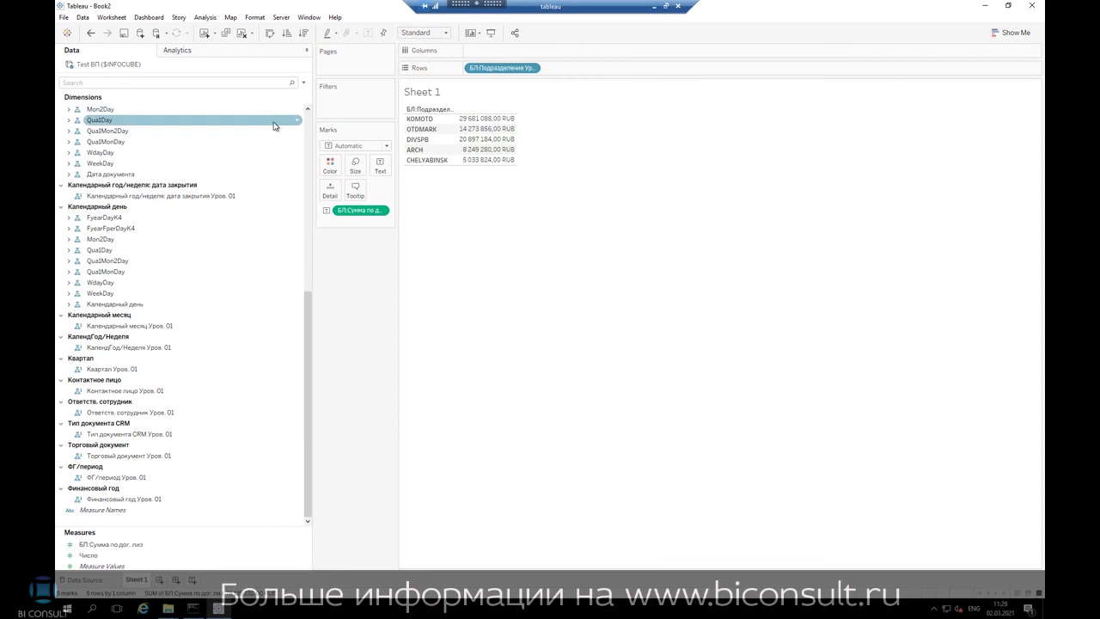
{"action": "left_click", "coordinate": [305, 84]}
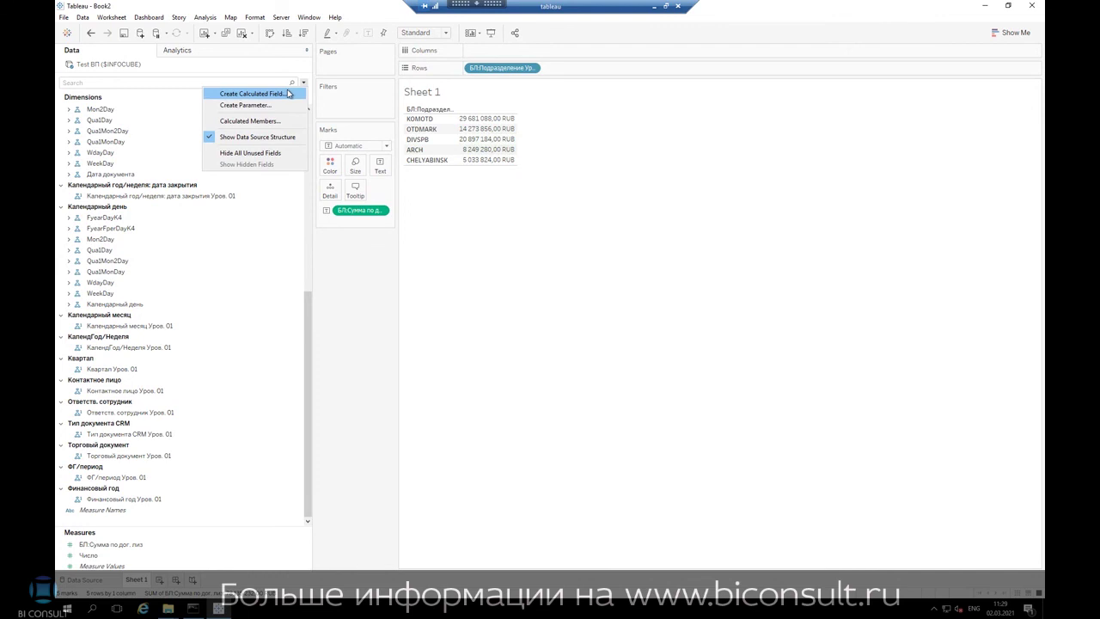
{"action": "left_click", "coordinate": [288, 94]}
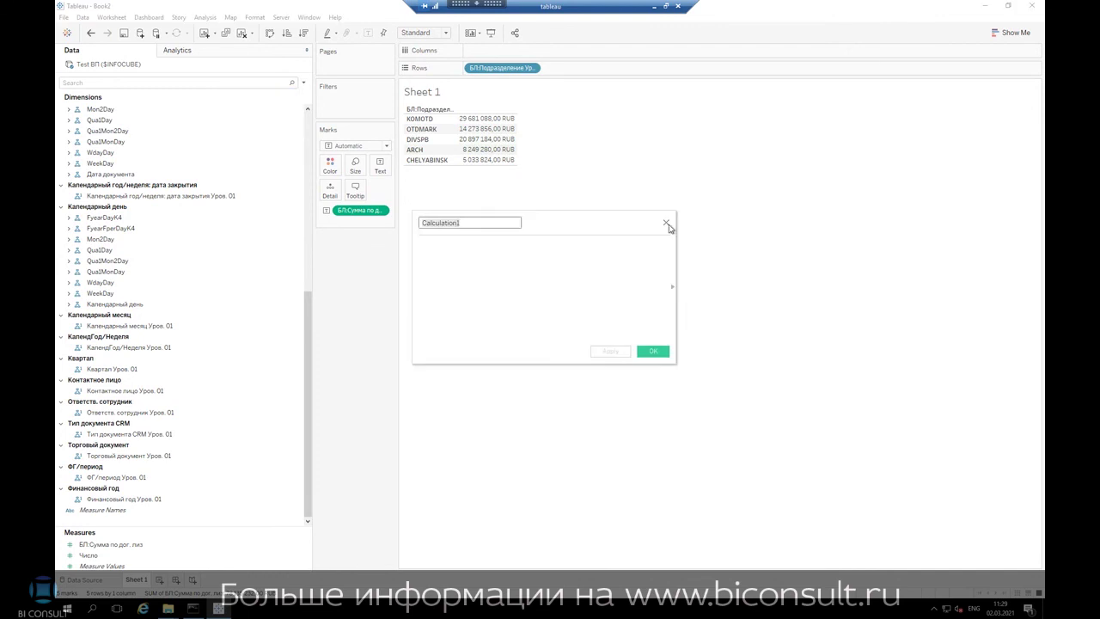
{"action": "key", "text": "Escape"}
{"action": "left_click", "coordinate": [303, 82]}
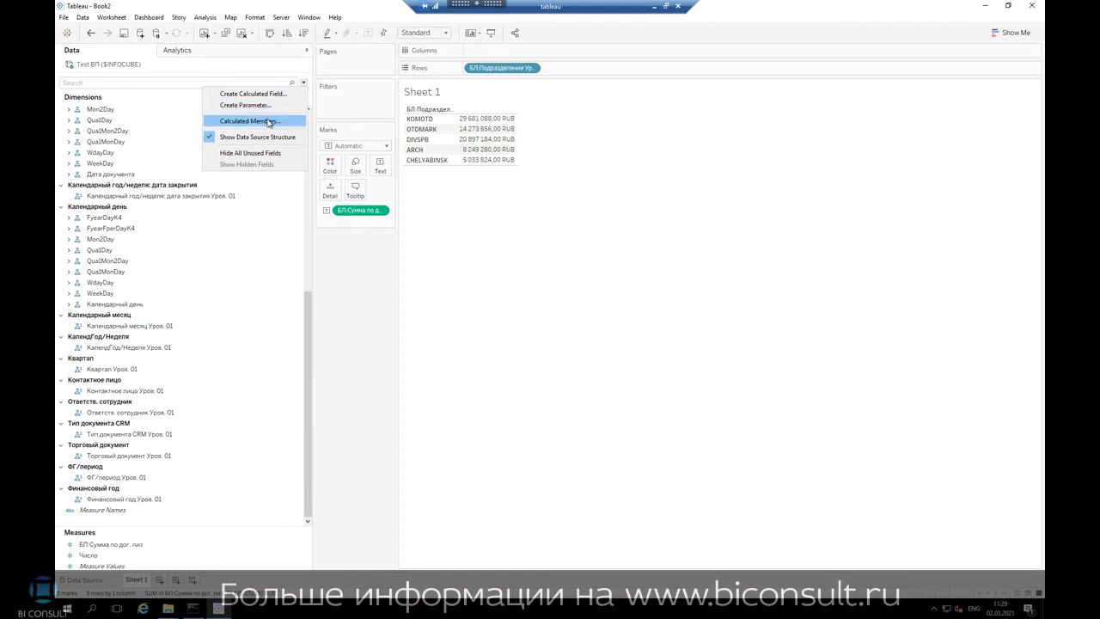
{"action": "right_click", "coordinate": [130, 518]}
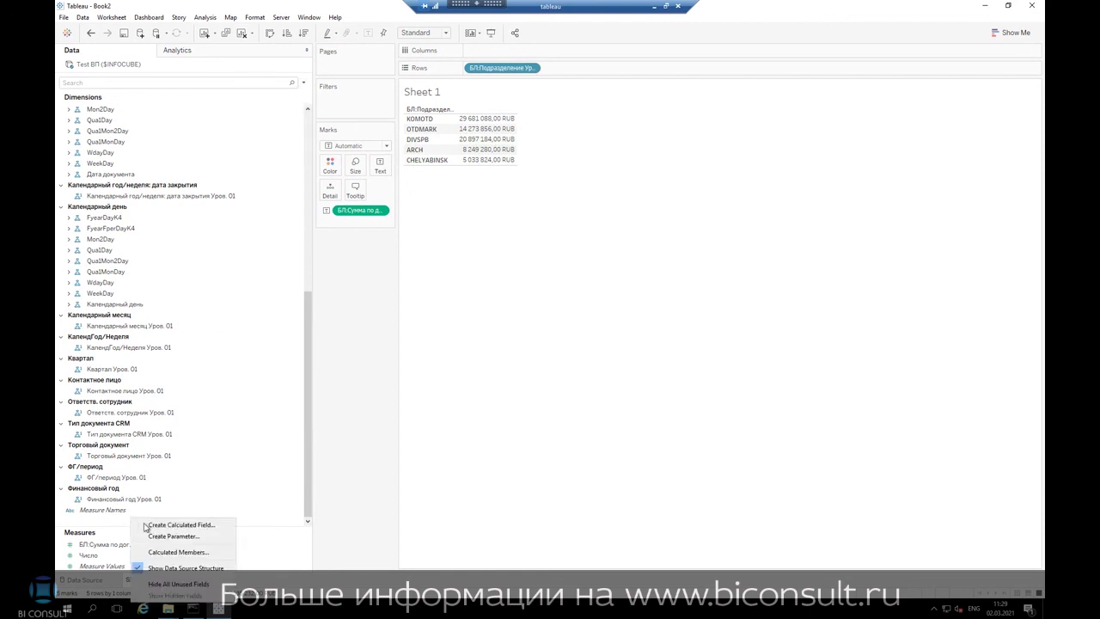
{"action": "left_click", "coordinate": [166, 538]}
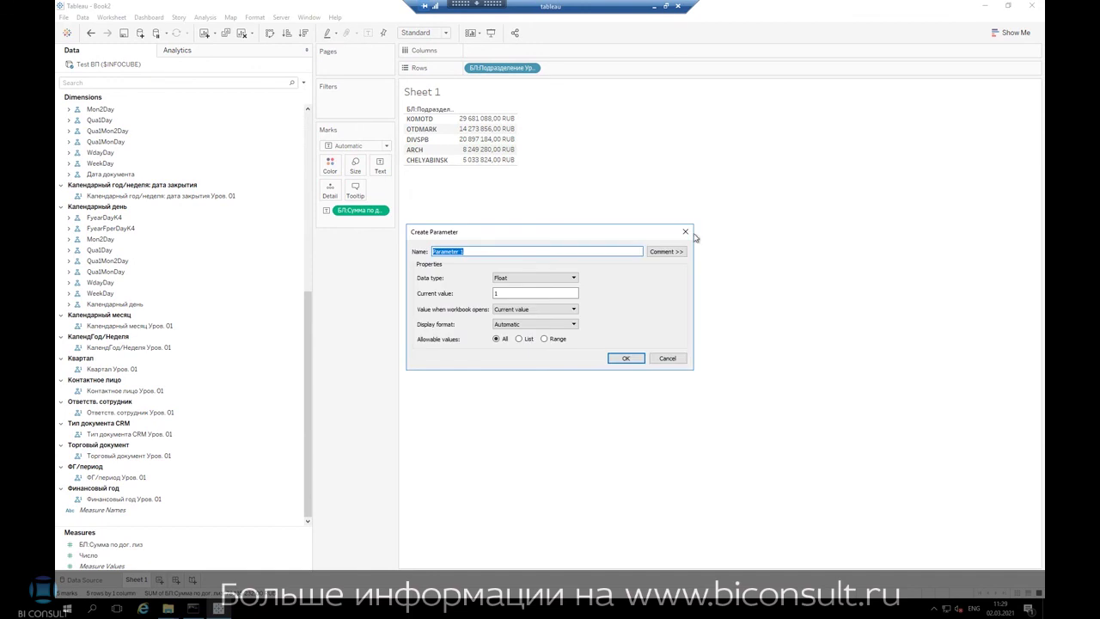
{"action": "left_click", "coordinate": [693, 232]}
Step: Examine the calculated member settings with a blank new member on the Measures hierarchy, then close them without saving
{"action": "left_click", "coordinate": [90, 556]}
{"action": "right_click", "coordinate": [112, 521]}
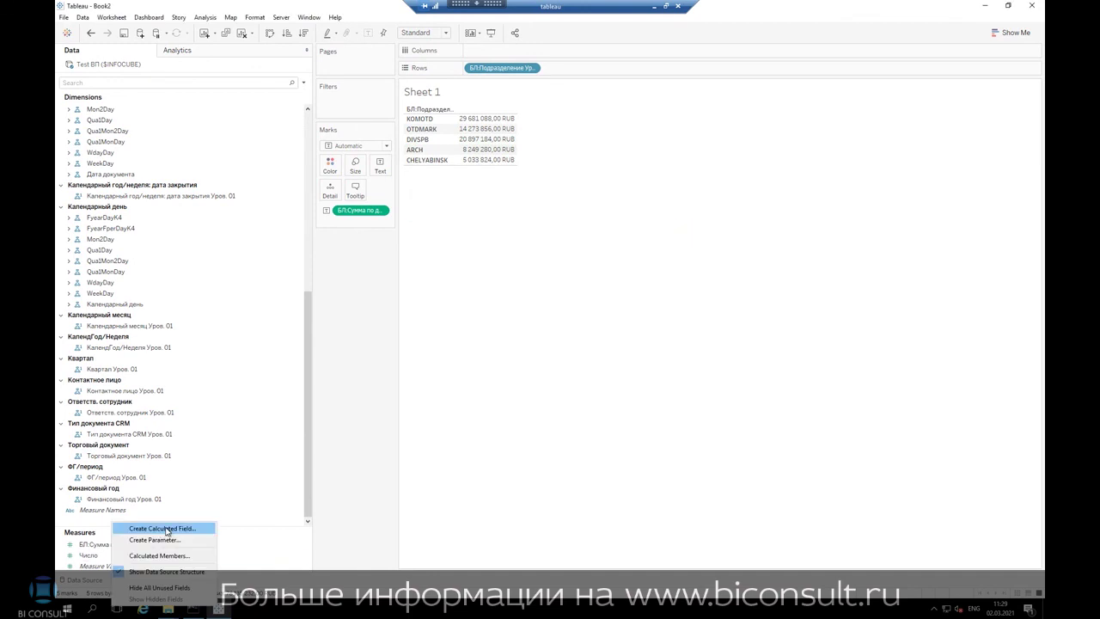
{"action": "left_click", "coordinate": [159, 555]}
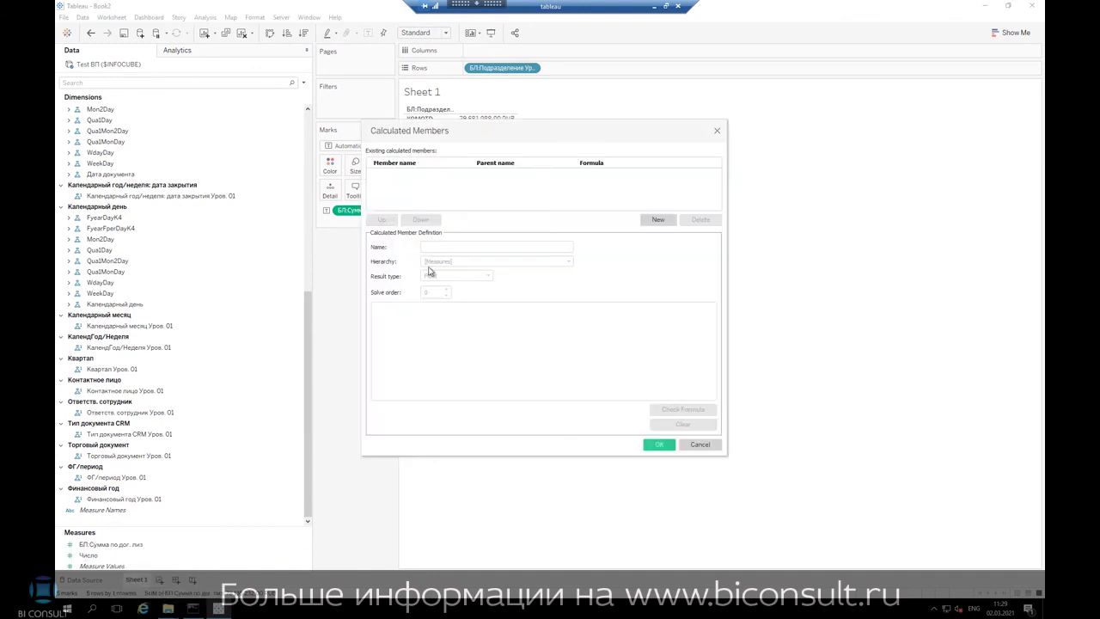
{"action": "left_click", "coordinate": [658, 221]}
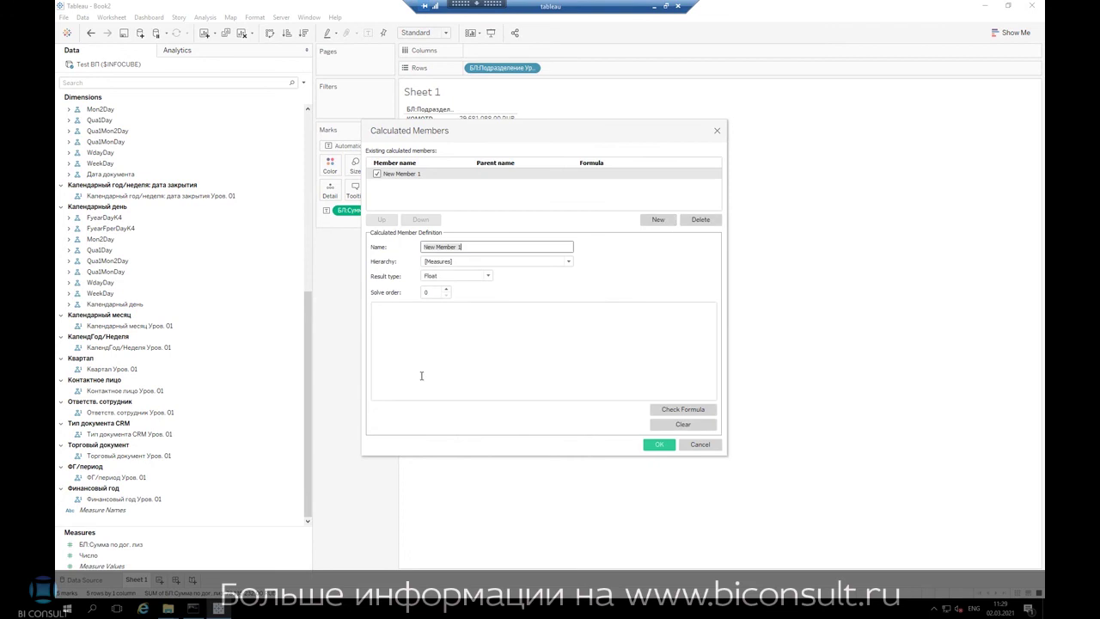
{"action": "left_click", "coordinate": [375, 308]}
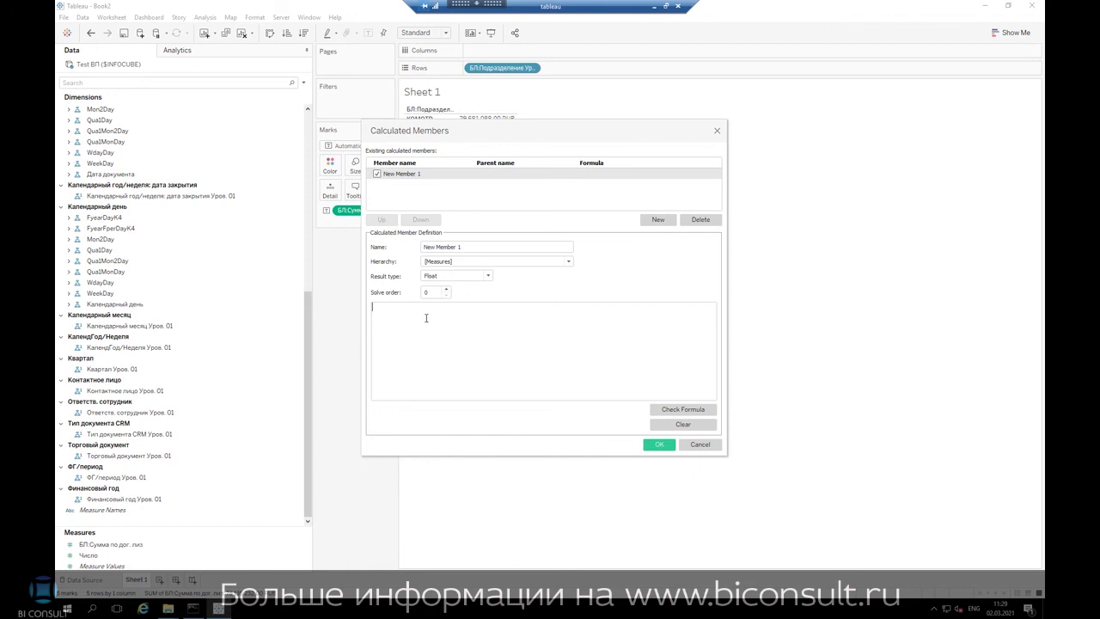
{"action": "left_click", "coordinate": [717, 131]}
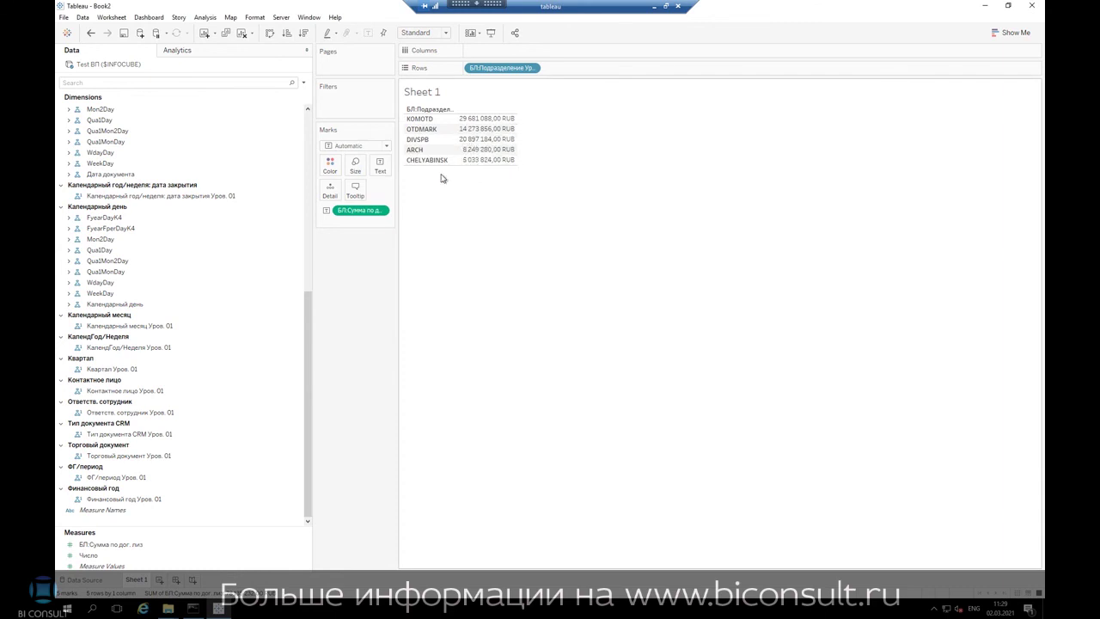
{"action": "left_click", "coordinate": [297, 250]}
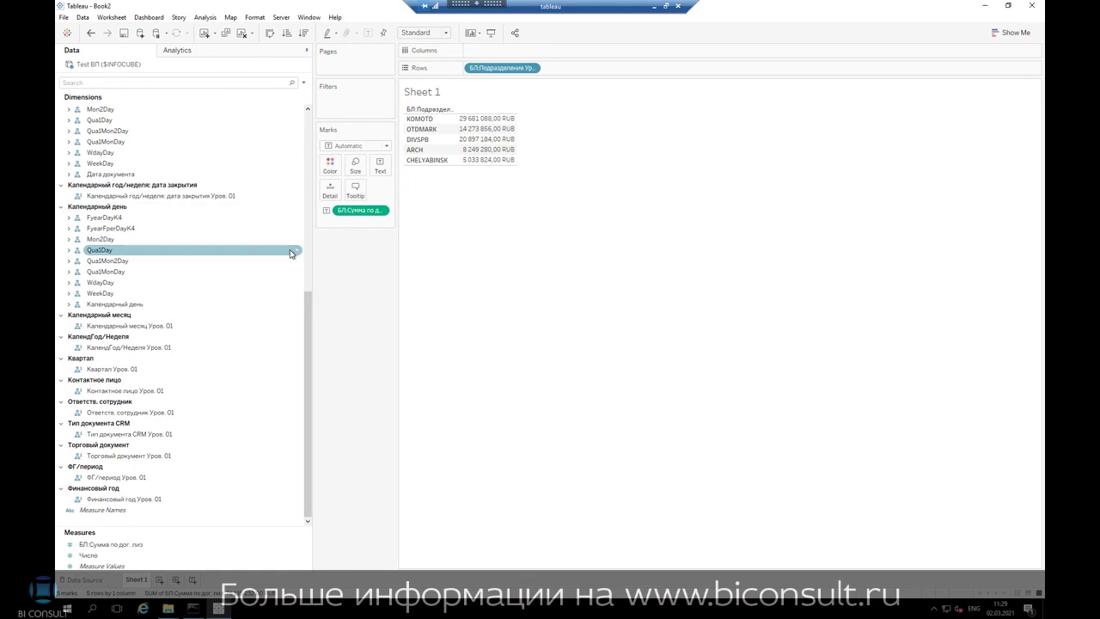
Step: Close the live Test ВП data source and confirm its removal from the workbook
{"action": "left_click", "coordinate": [85, 580]}
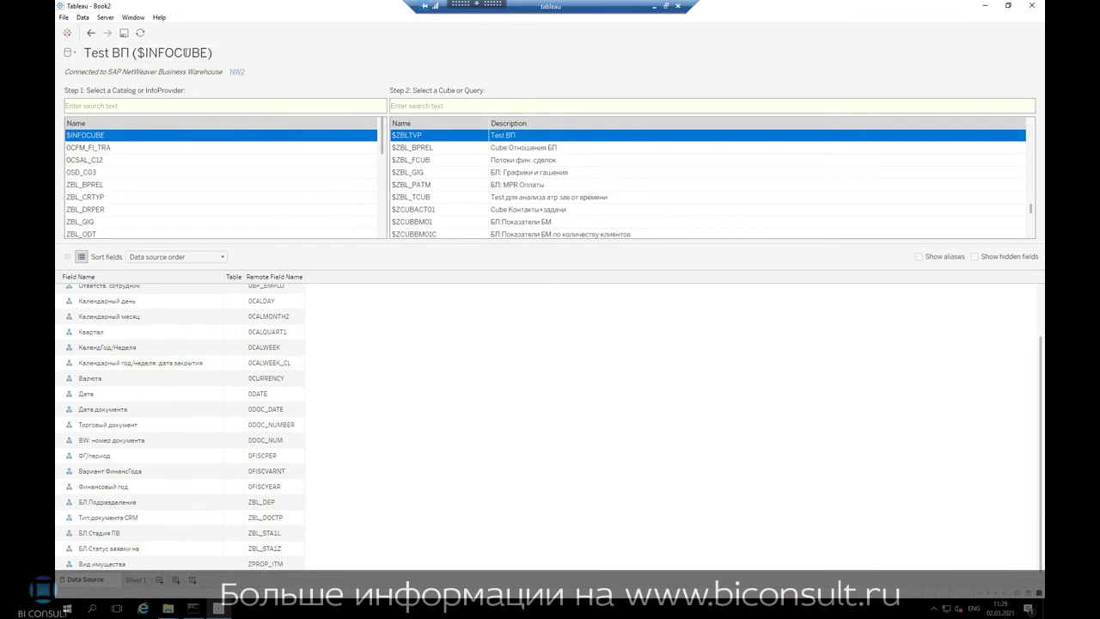
{"action": "left_click", "coordinate": [83, 17]}
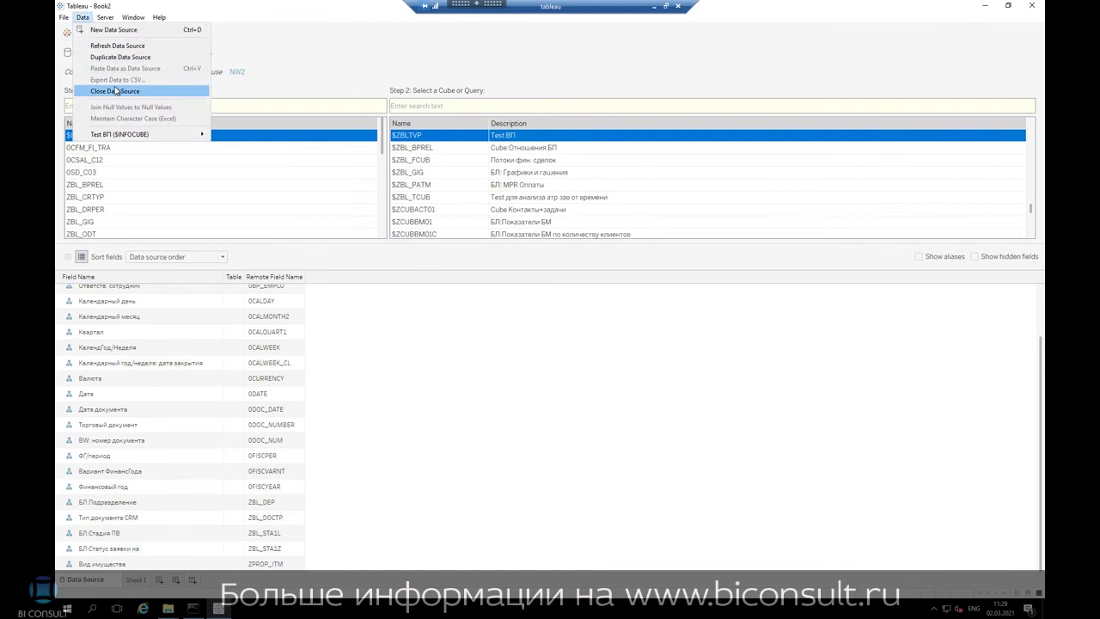
{"action": "left_click", "coordinate": [114, 91]}
{"action": "left_click", "coordinate": [613, 332]}
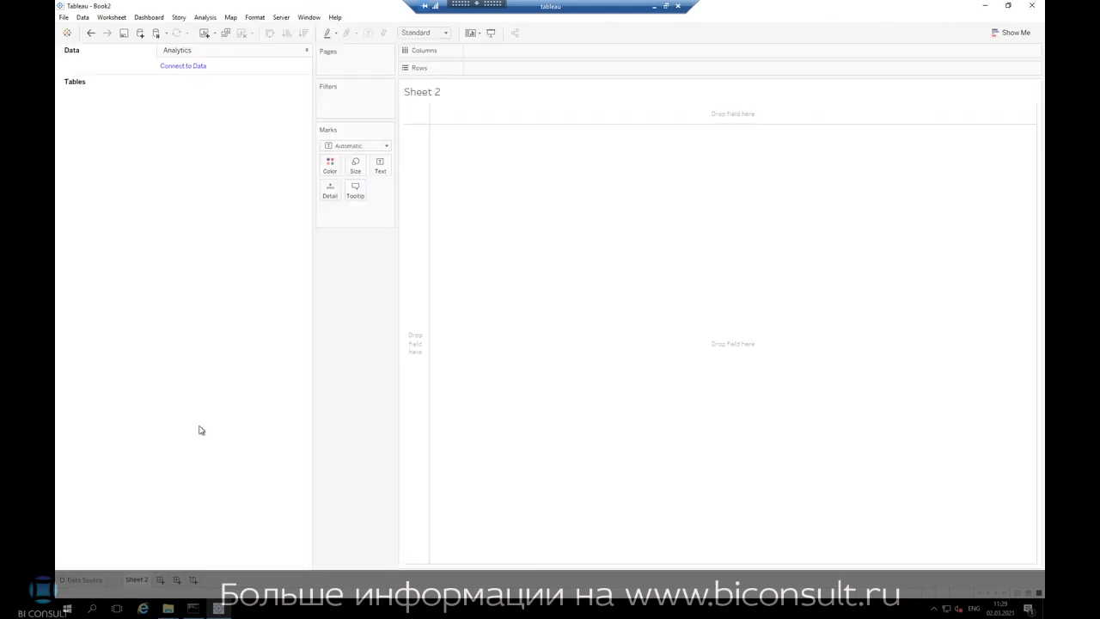
Step: Sign in again to the NW2 connection of SAP NetWeaver Business Warehouse, entering the account password
{"action": "left_click", "coordinate": [176, 68]}
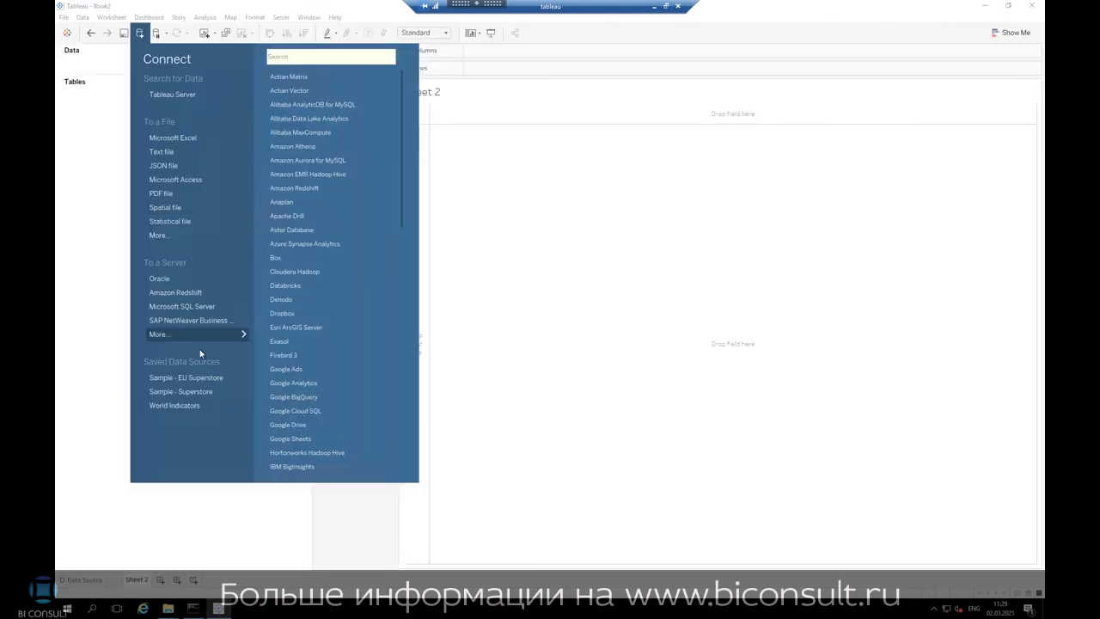
{"action": "left_click", "coordinate": [191, 320]}
{"action": "left_click", "coordinate": [417, 216]}
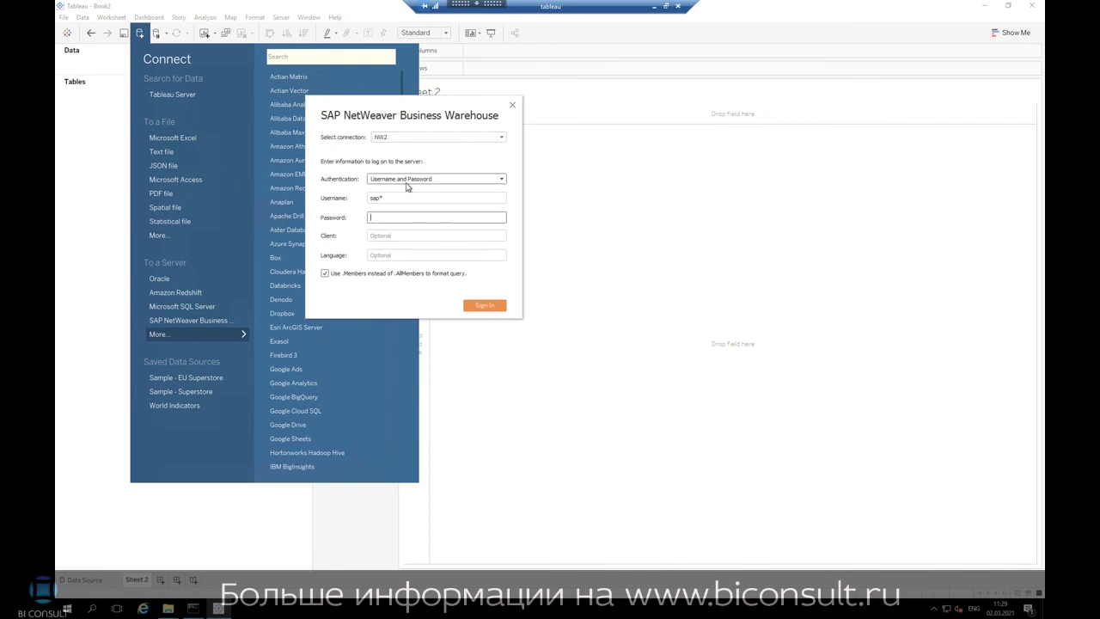
{"action": "type", "text": "*****"}
{"action": "key", "text": "Return"}
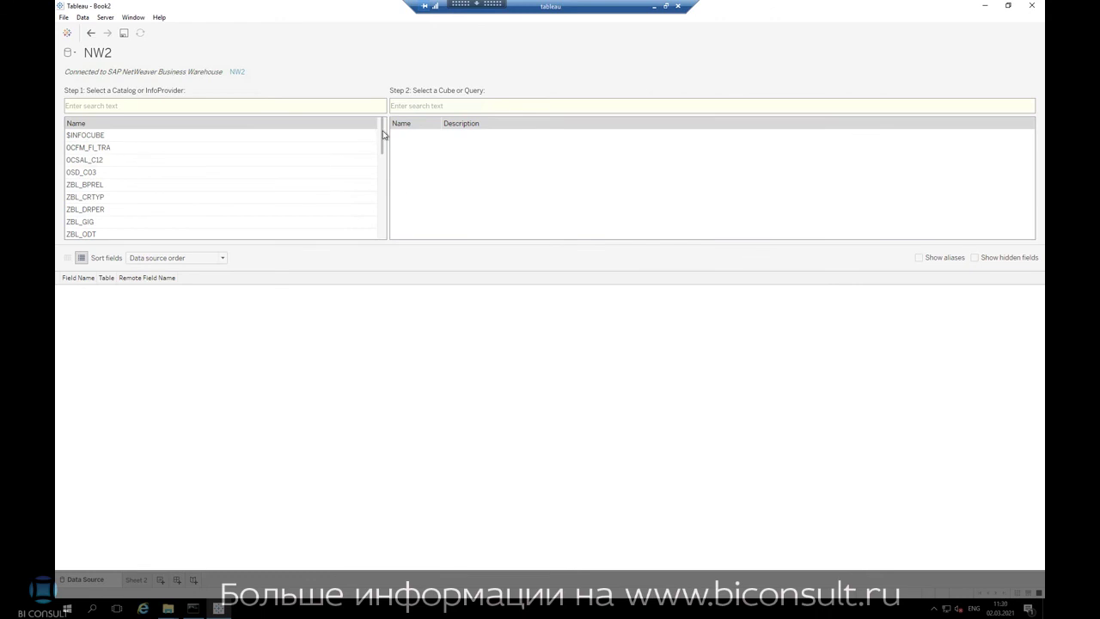
Step: Select the $ZBLTVP cube (Test ВП) from the $INFOCUBE catalog as the data source
{"action": "left_click_drag", "start_coordinate": [383, 135], "coordinate": [214, 140]}
{"action": "scroll", "coordinate": [138, 146], "scroll_direction": "up", "scroll_amount": 1}
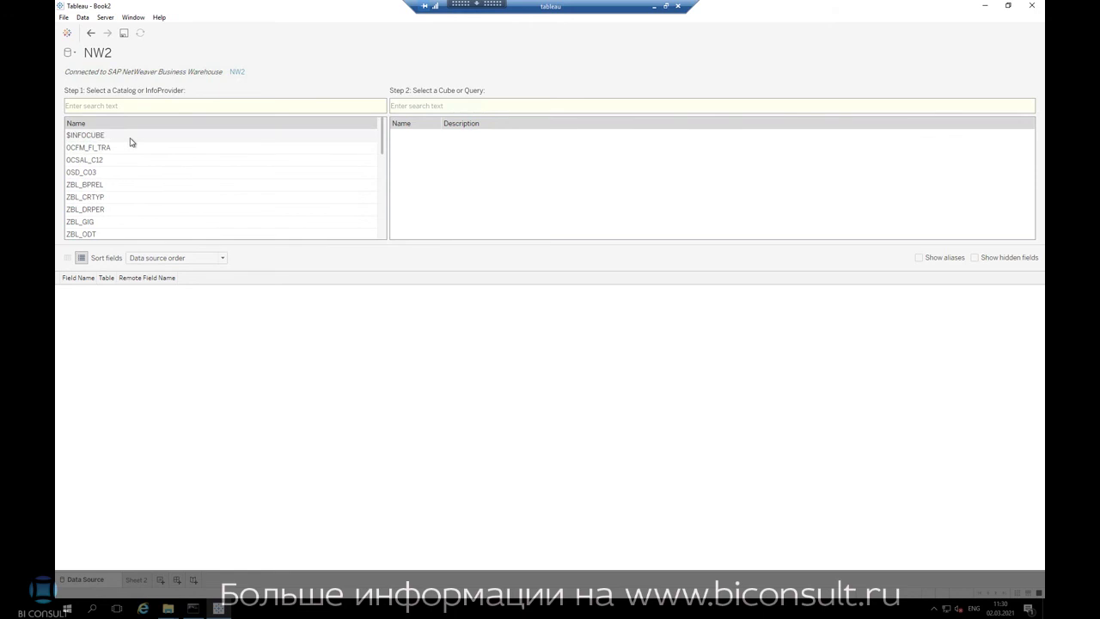
{"action": "left_click", "coordinate": [130, 139]}
{"action": "scroll", "coordinate": [617, 184], "scroll_direction": "down", "scroll_amount": 5}
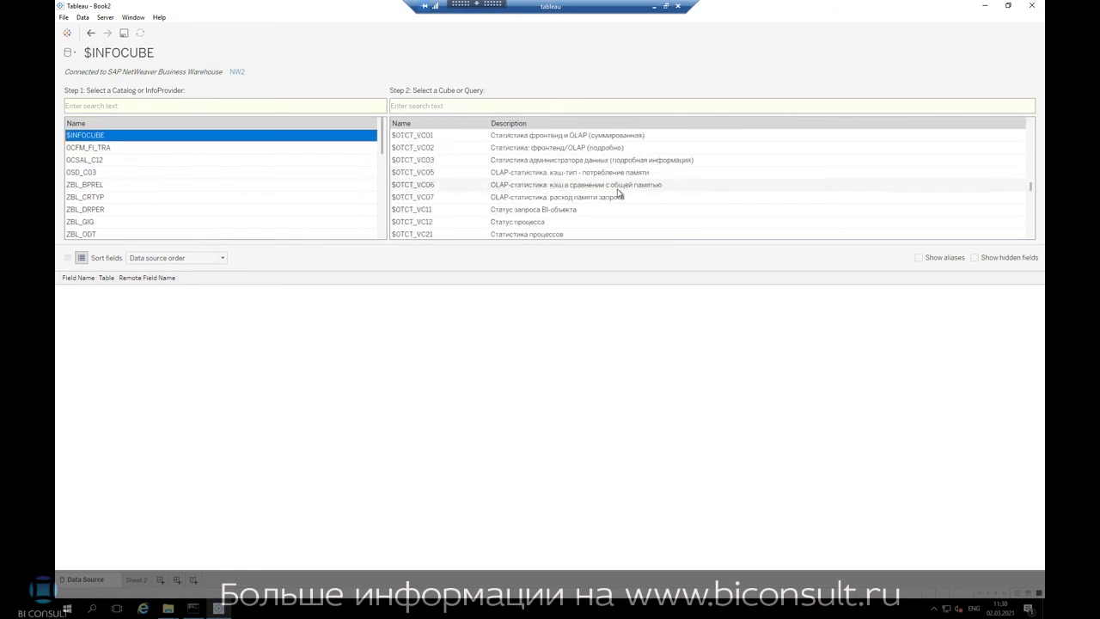
{"action": "scroll", "coordinate": [616, 193], "scroll_direction": "down", "scroll_amount": 10}
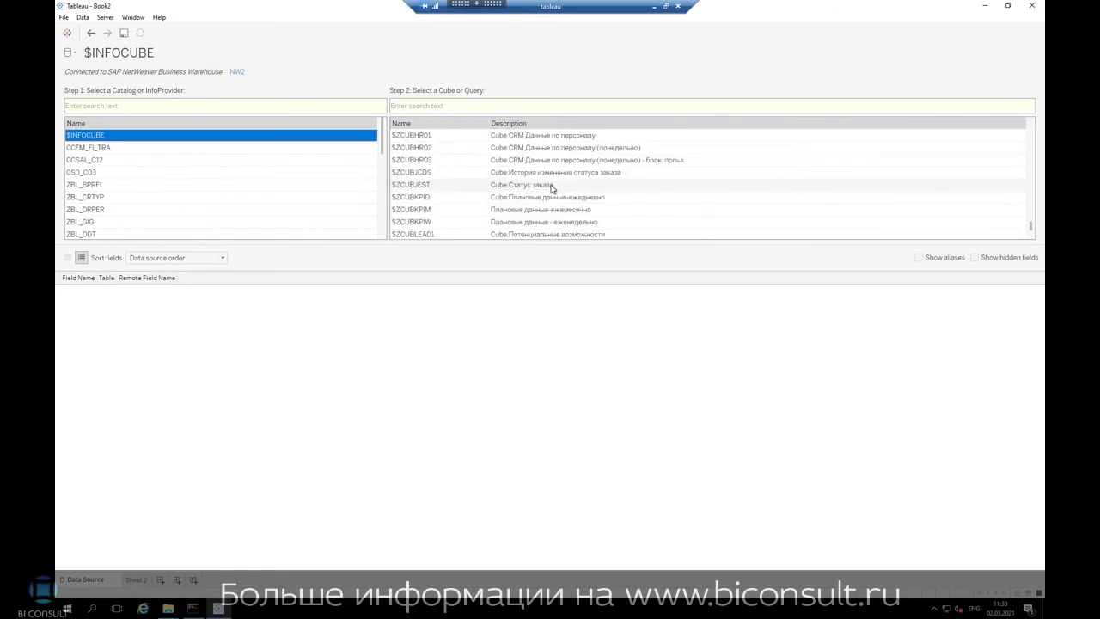
{"action": "scroll", "coordinate": [552, 188], "scroll_direction": "up", "scroll_amount": 8}
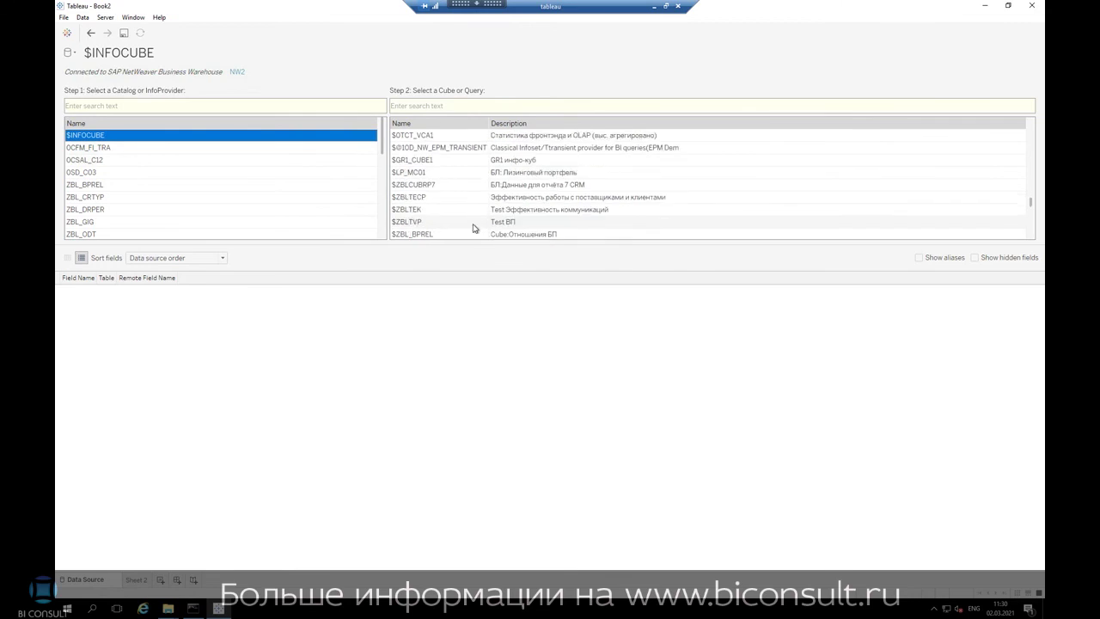
{"action": "scroll", "coordinate": [473, 228], "scroll_direction": "down", "scroll_amount": 1}
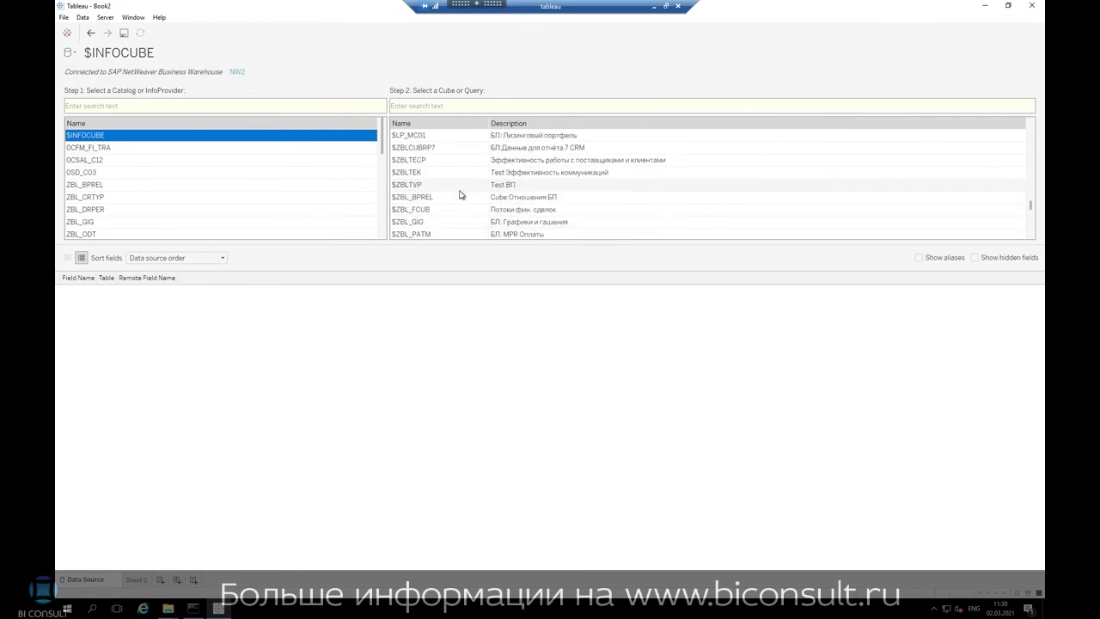
{"action": "left_click", "coordinate": [459, 189]}
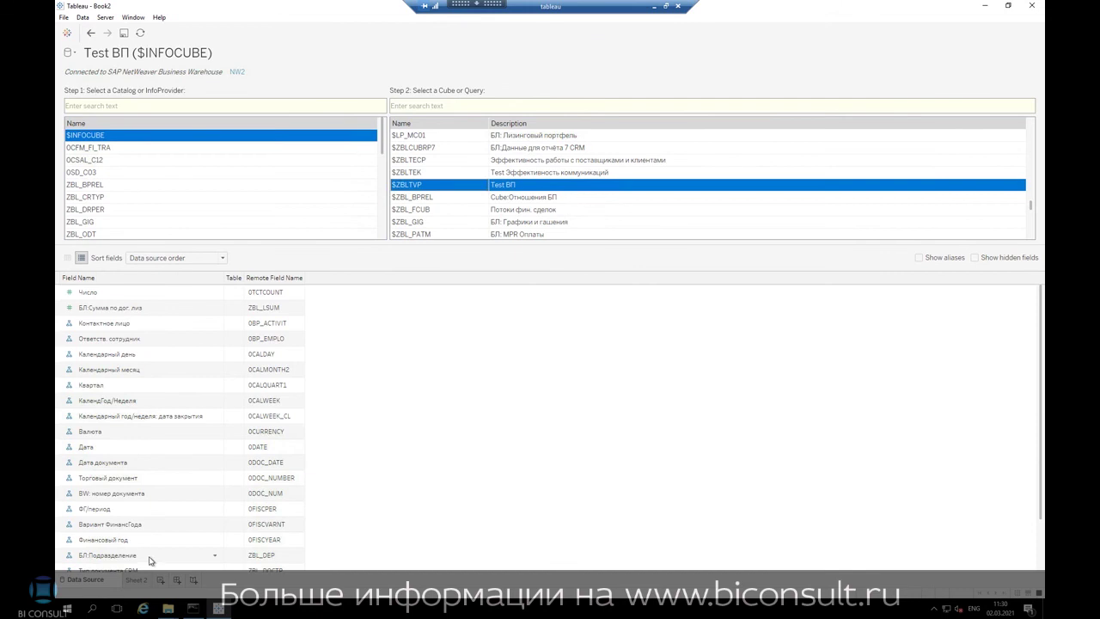
Step: Import all of the cube's data into an extract saved on the desktop as Test ВП ($INFOCUBE), replacing the existing file
{"action": "left_click", "coordinate": [139, 581]}
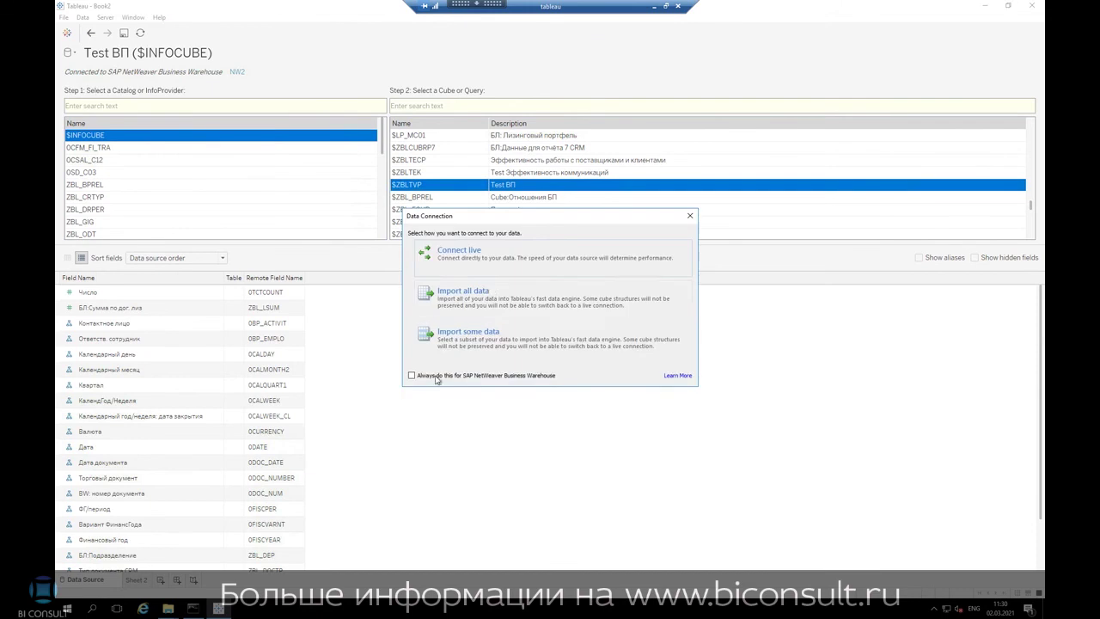
{"action": "left_click", "coordinate": [494, 293]}
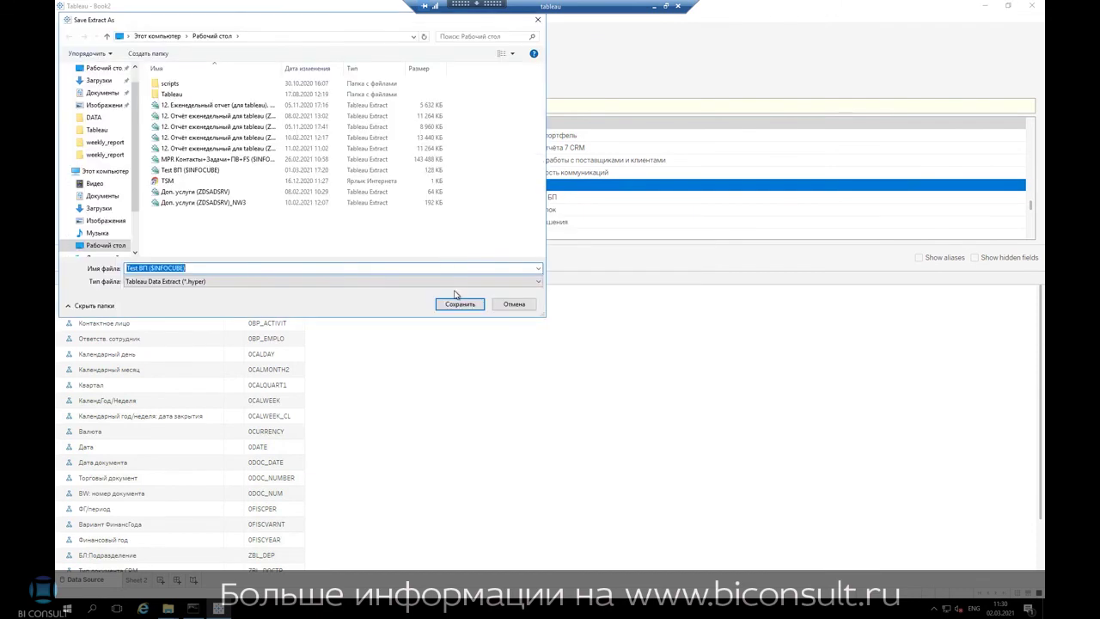
{"action": "left_click", "coordinate": [446, 307]}
{"action": "left_click", "coordinate": [576, 307]}
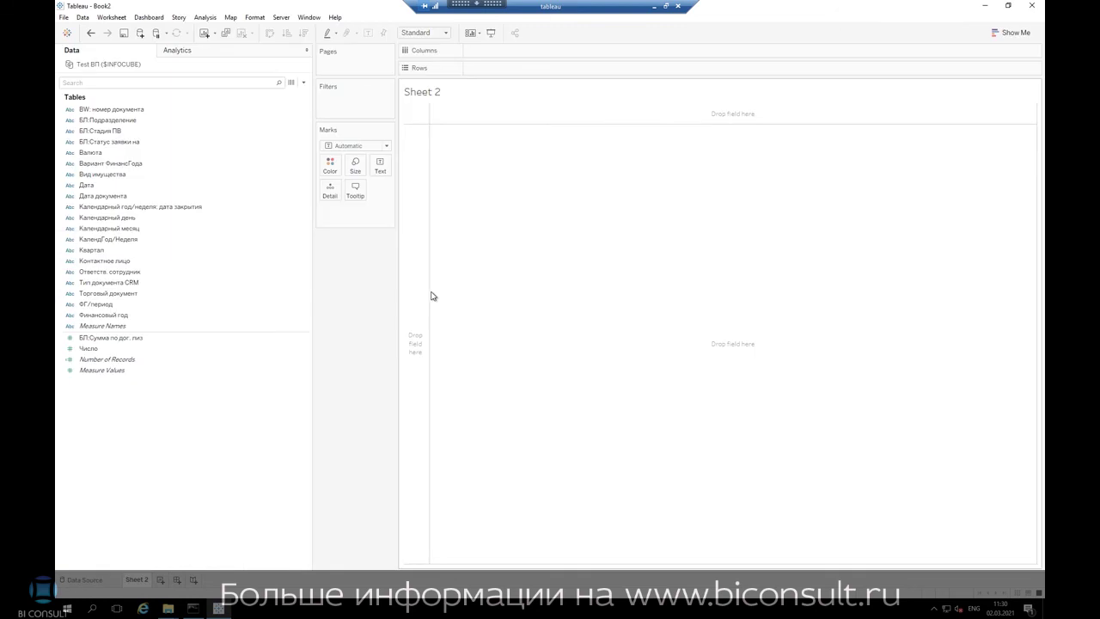
Step: Chart the Number of Records total on the sheet and remove the field from the rows again
{"action": "double_click", "coordinate": [184, 361]}
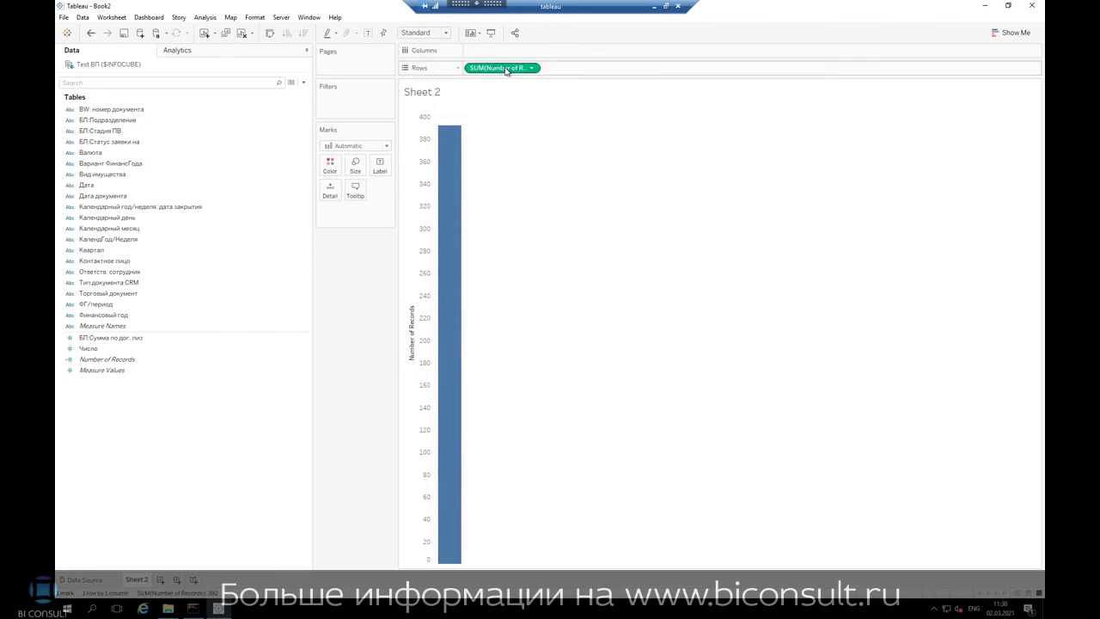
{"action": "left_click_drag", "start_coordinate": [505, 69], "coordinate": [142, 498]}
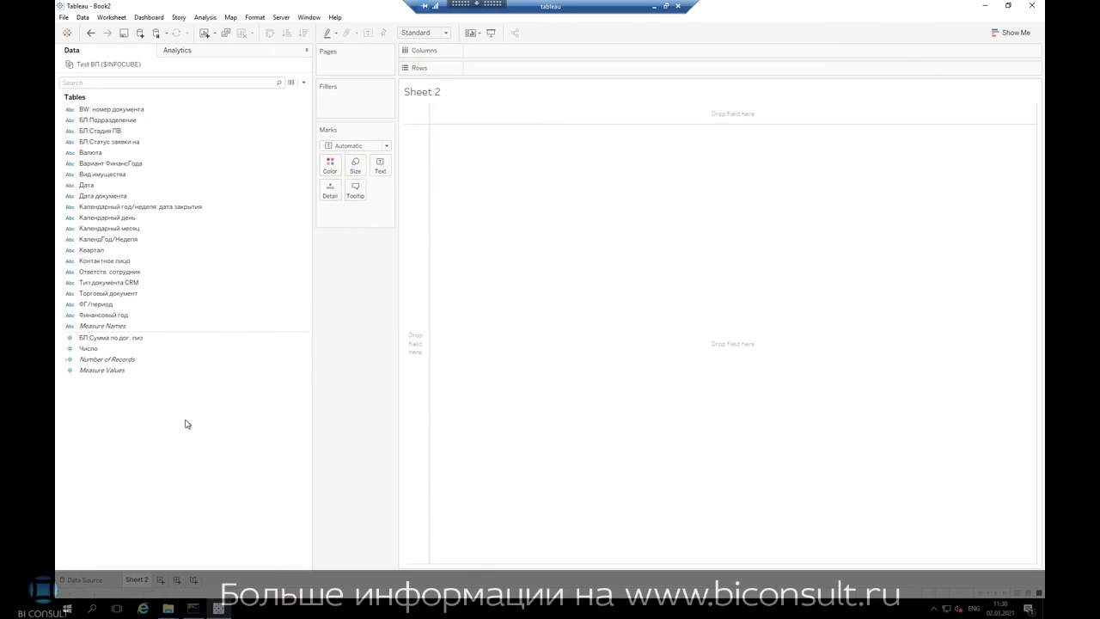
Step: Build a chart of summed БП:Сумма по дог. лиз in rows by Дата in columns, coloured by Торговый документ
{"action": "left_click", "coordinate": [94, 292]}
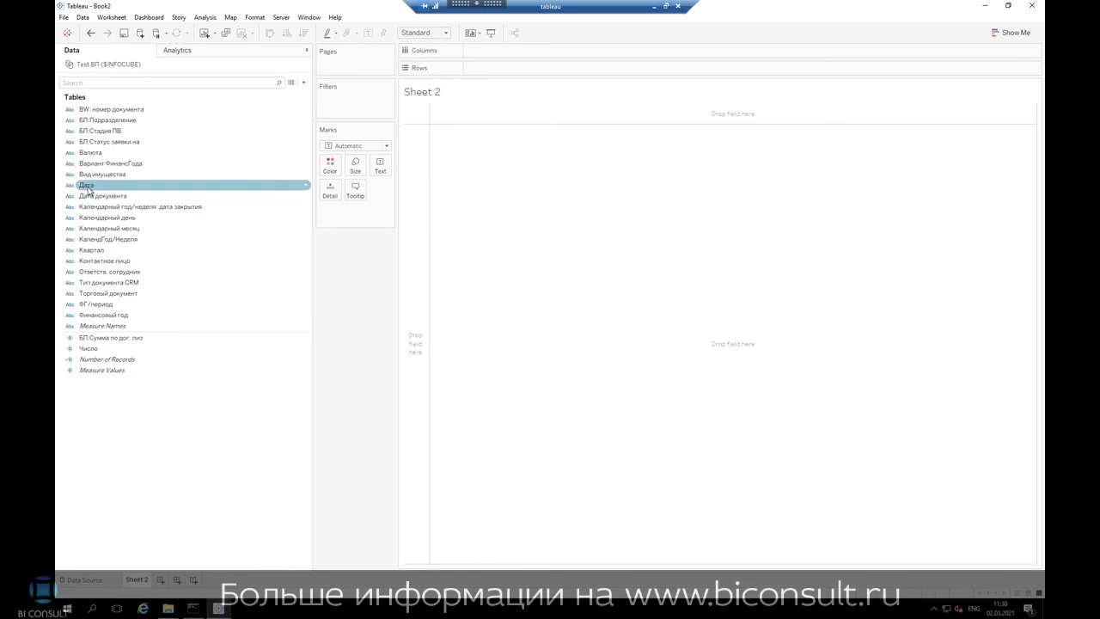
{"action": "left_click_drag", "start_coordinate": [85, 189], "coordinate": [507, 51]}
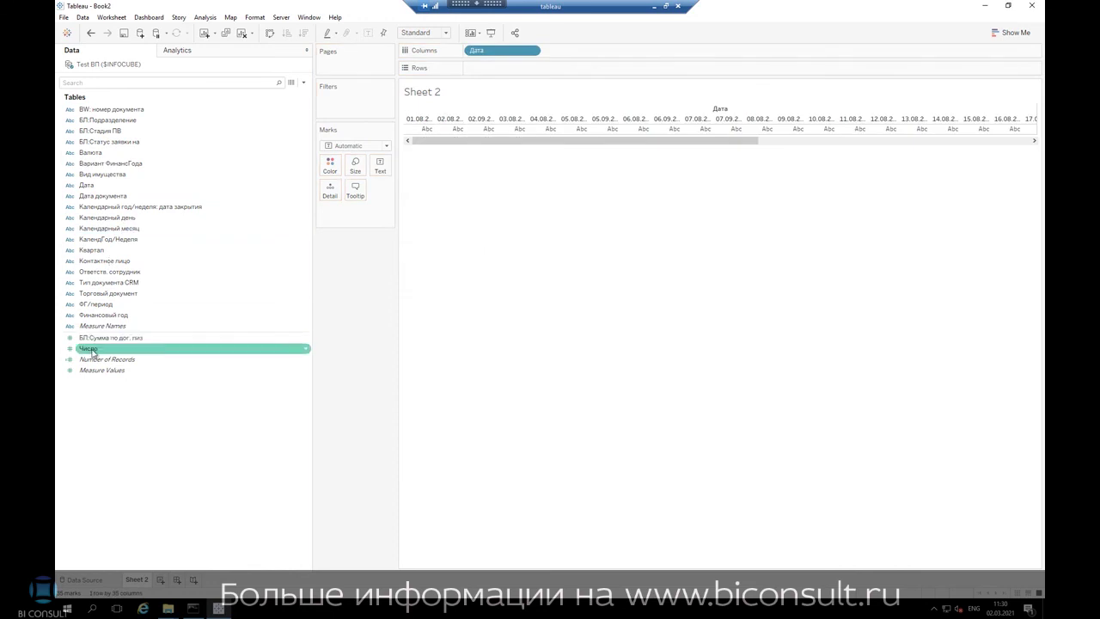
{"action": "left_click_drag", "start_coordinate": [96, 338], "coordinate": [478, 69]}
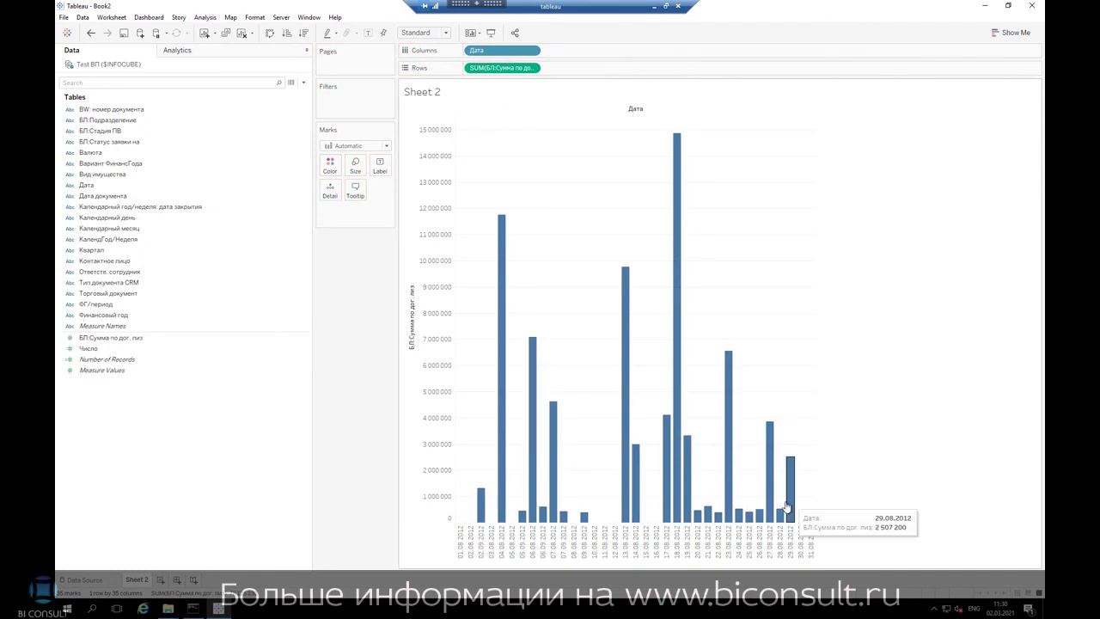
{"action": "mouse_move", "coordinate": [684, 443]}
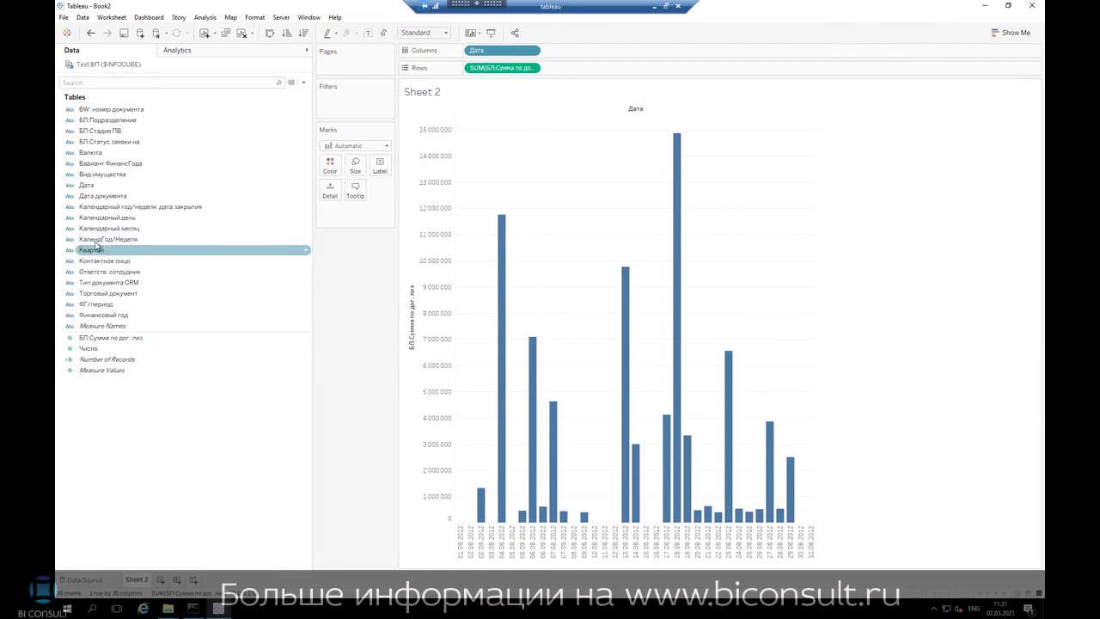
{"action": "left_click_drag", "start_coordinate": [111, 293], "coordinate": [333, 170]}
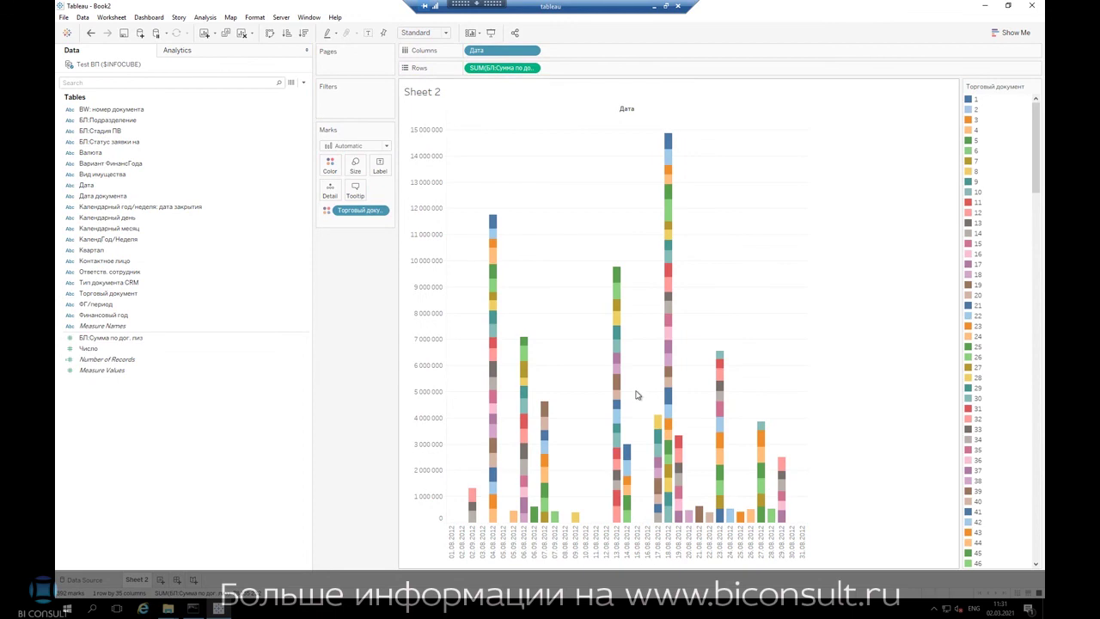
{"action": "left_click_drag", "start_coordinate": [1034, 135], "coordinate": [1034, 203]}
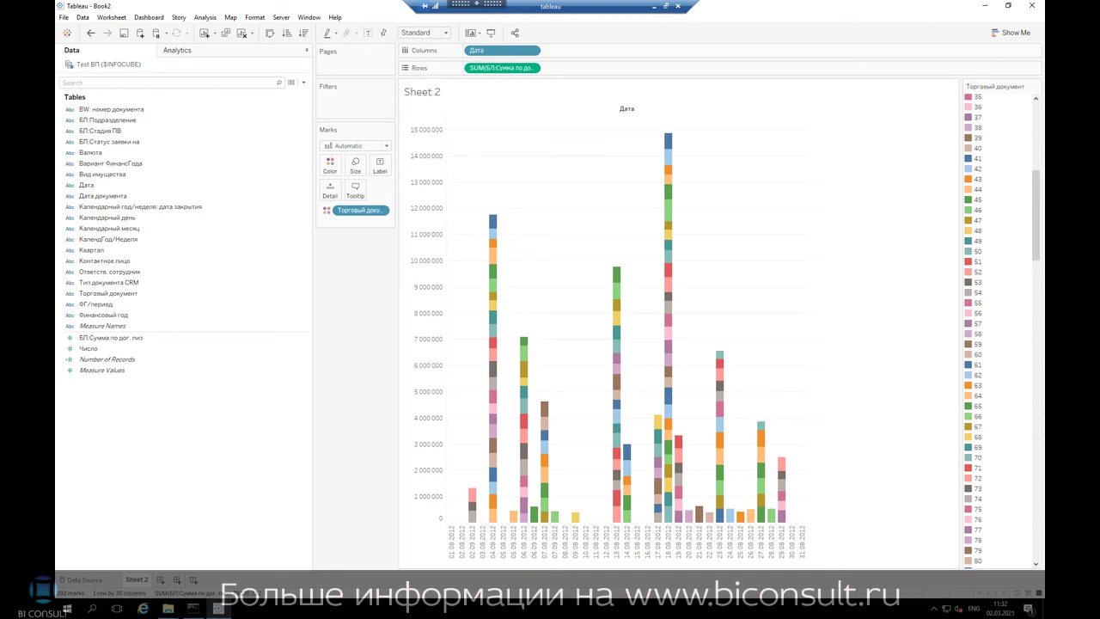
{"action": "right_click", "coordinate": [98, 69]}
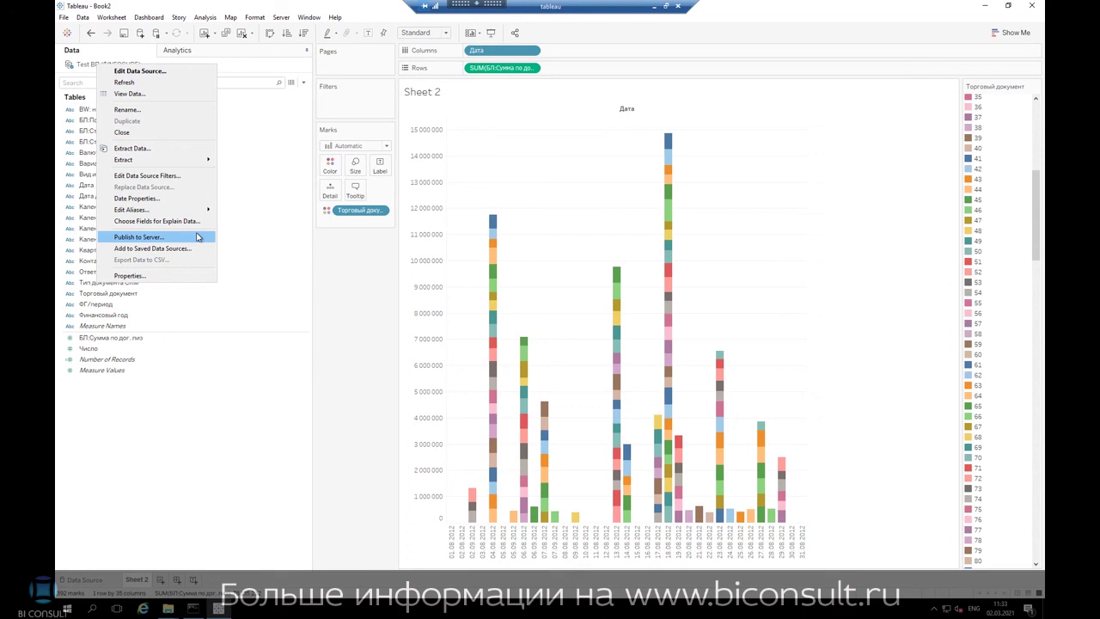
{"action": "left_click", "coordinate": [198, 237]}
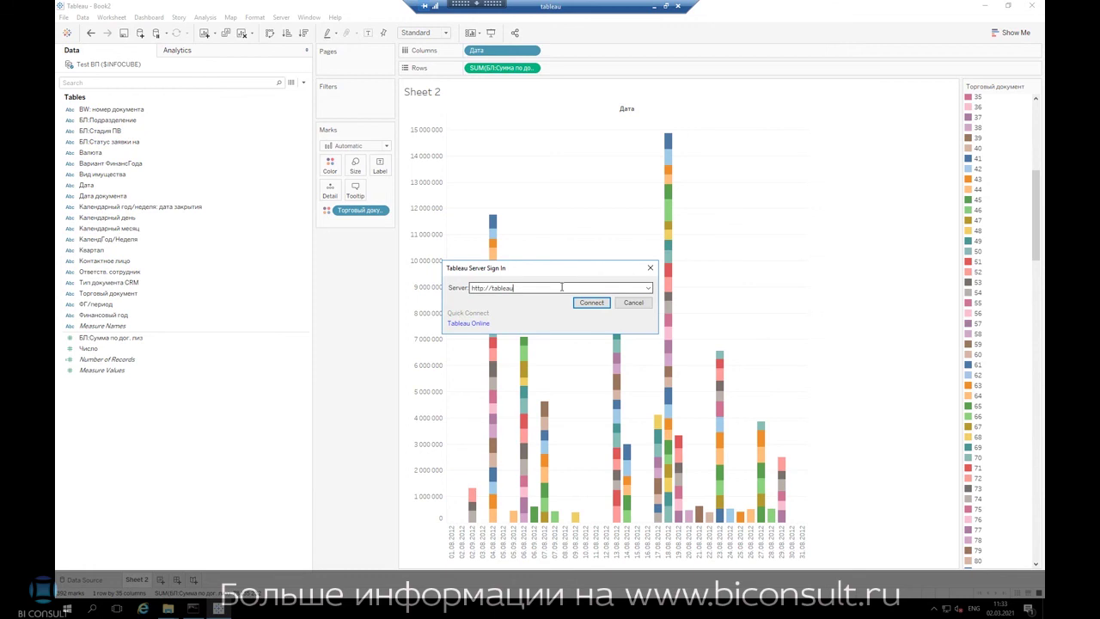
{"action": "type", "text": "-lb"}
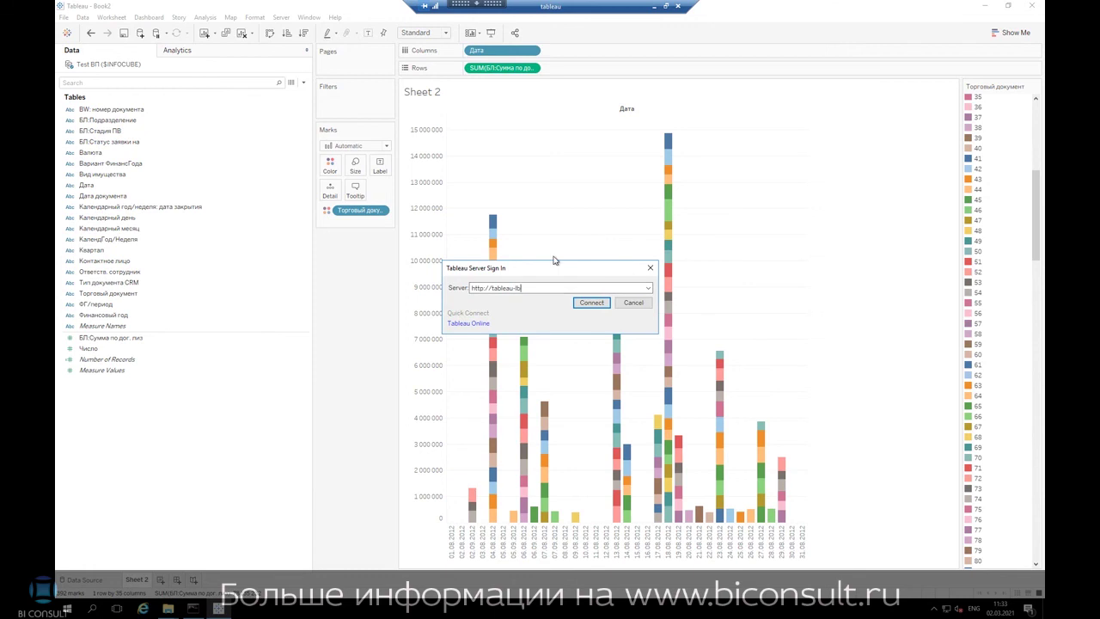
{"action": "key", "text": "Return"}
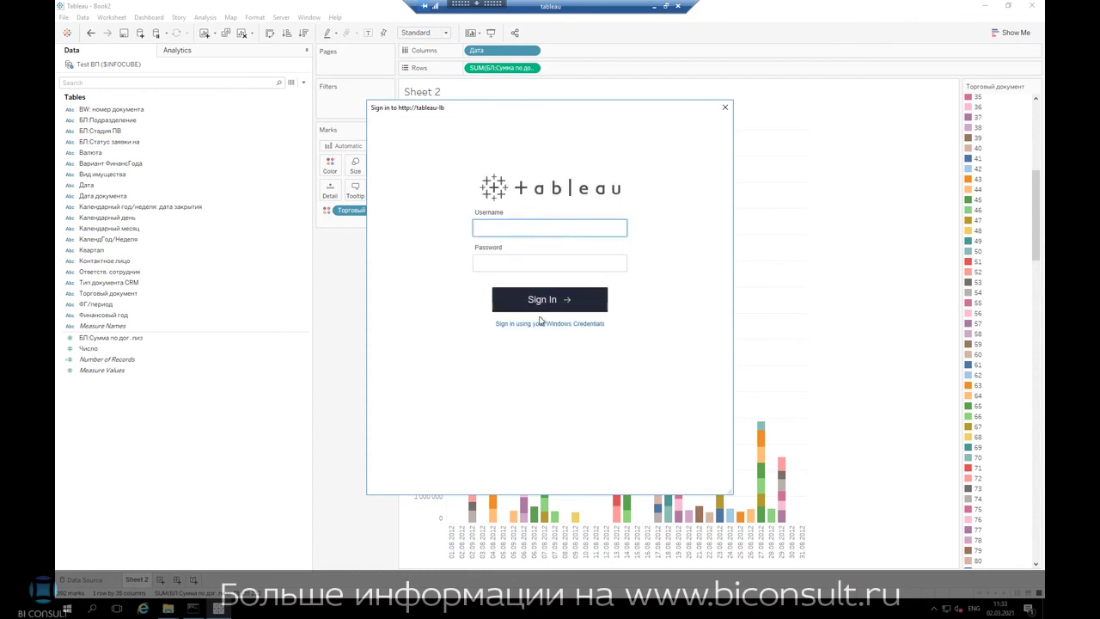
{"action": "left_click", "coordinate": [541, 325]}
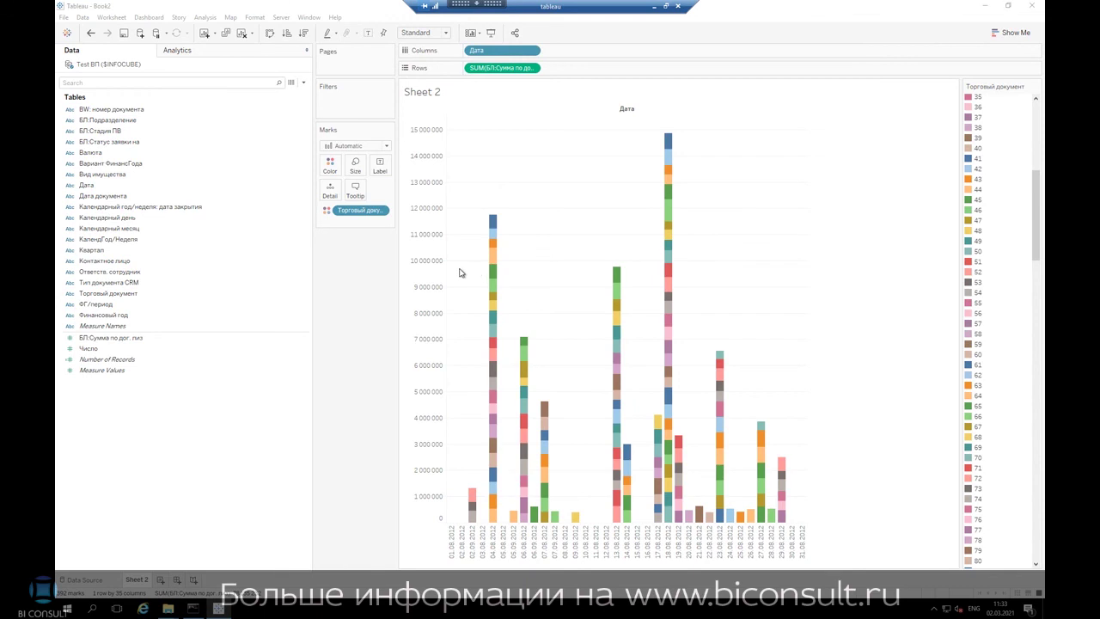
Step: Publish the data source to the DATA project as Test ВП ($INFOCUBE), agreeing to embed the credentials
{"action": "left_click", "coordinate": [506, 172]}
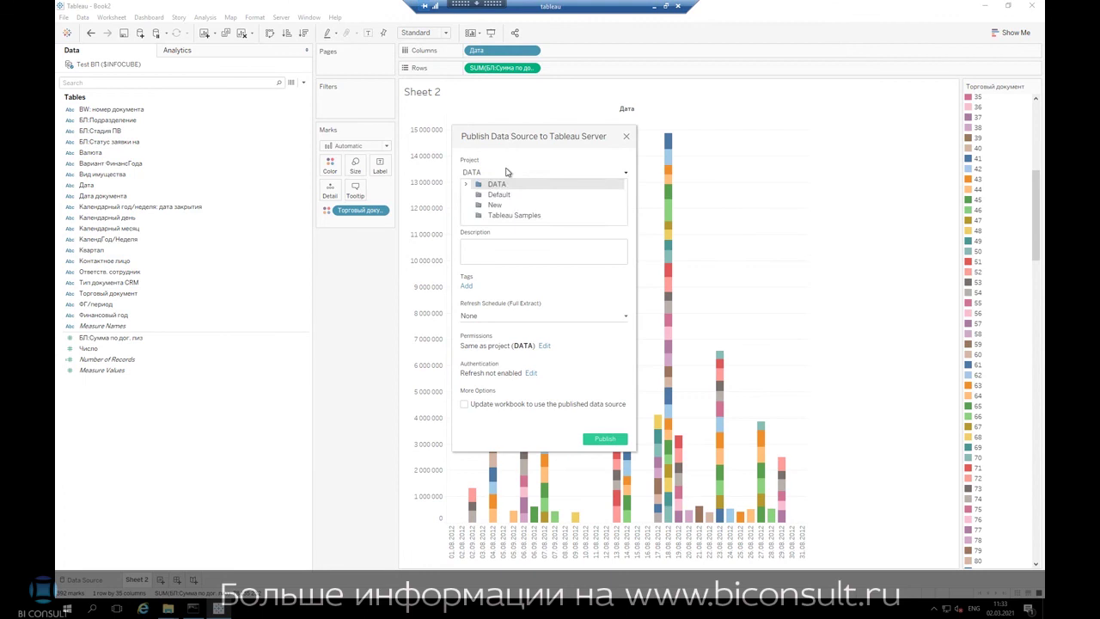
{"action": "left_click", "coordinate": [507, 183]}
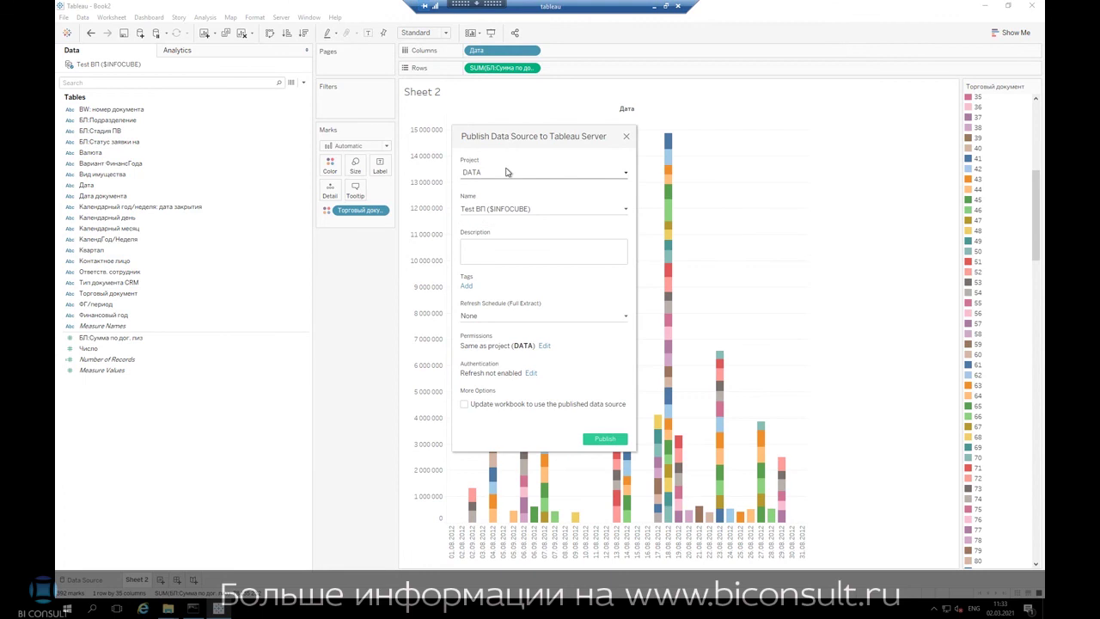
{"action": "left_click", "coordinate": [608, 441]}
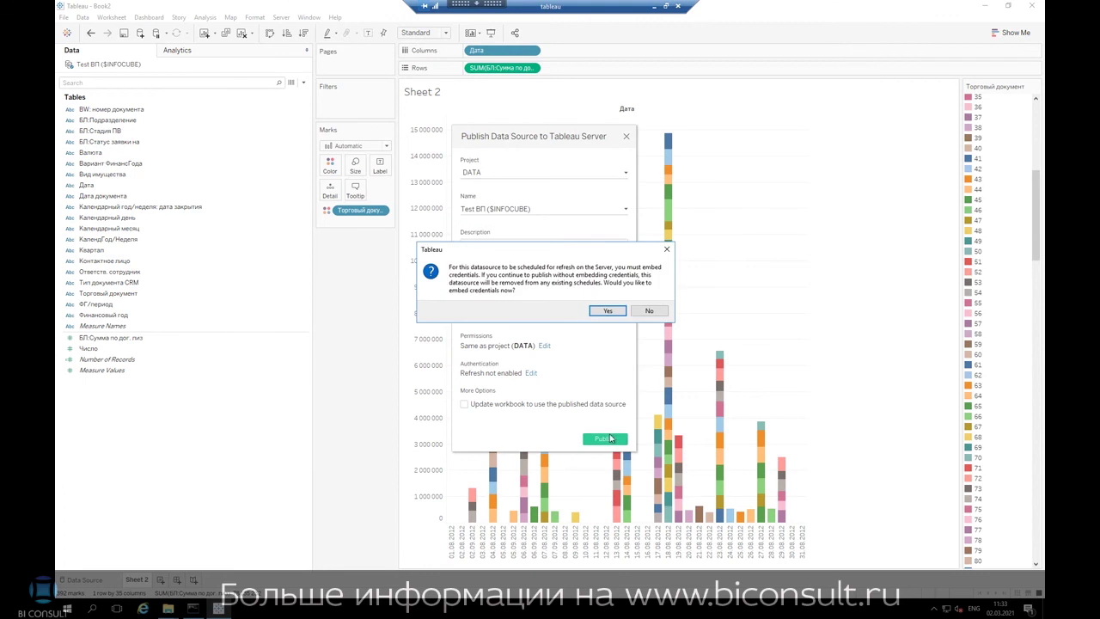
{"action": "left_click", "coordinate": [610, 311]}
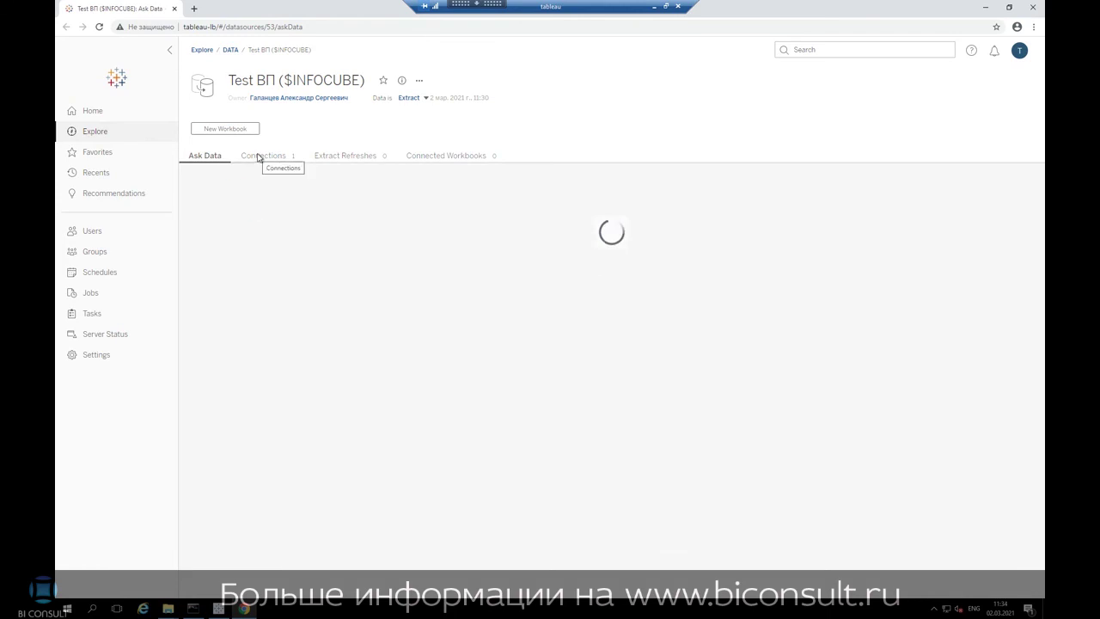
Step: Examine the published source's live or extract choice and its immediate and scheduled refresh options, and cancel without scheduling
{"action": "left_click", "coordinate": [423, 98]}
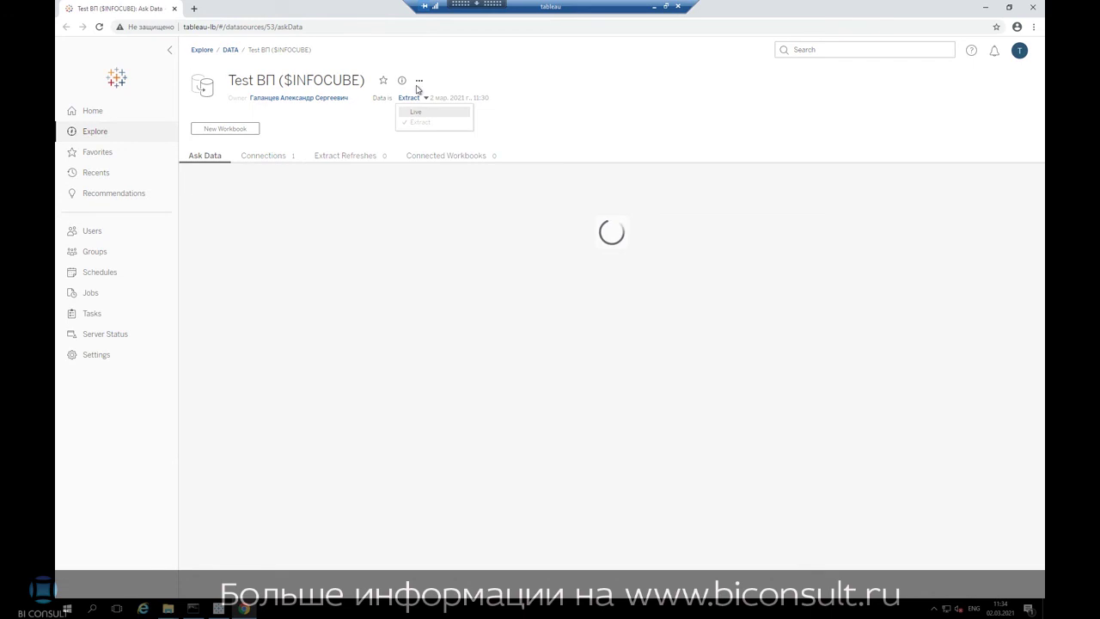
{"action": "left_click", "coordinate": [420, 81]}
{"action": "left_click", "coordinate": [467, 220]}
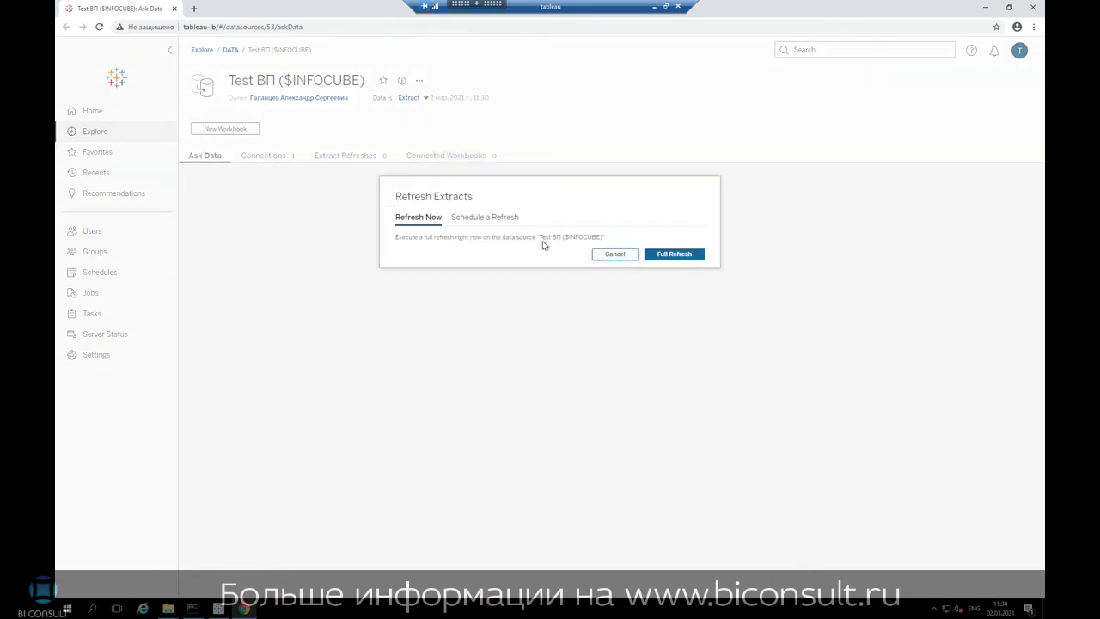
{"action": "left_click", "coordinate": [511, 225]}
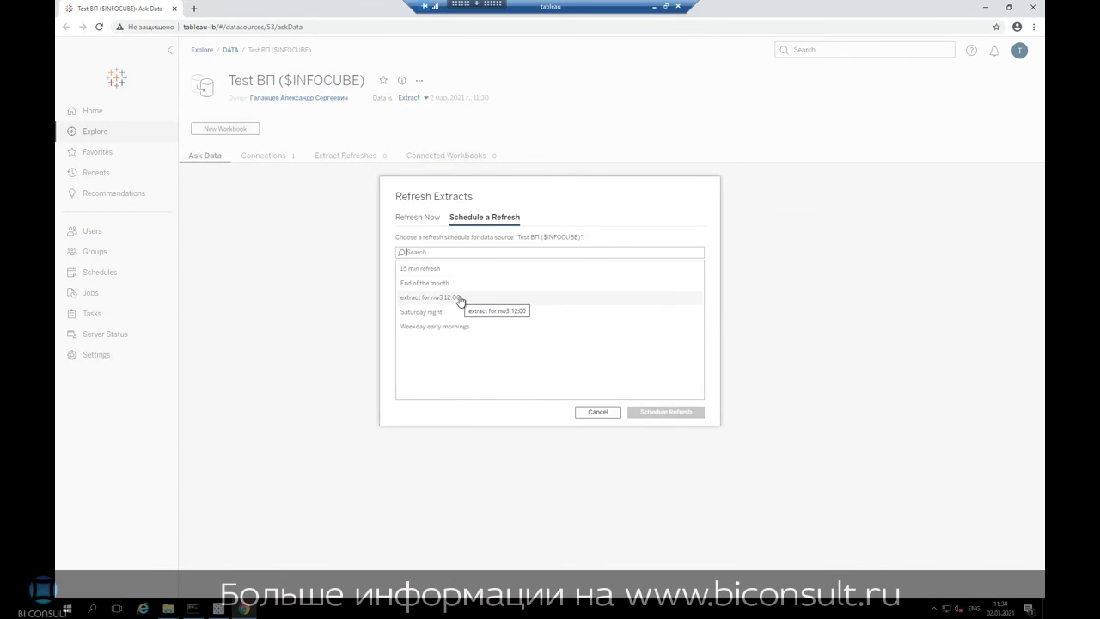
{"action": "left_click", "coordinate": [604, 412]}
Step: Switch back to Tableau Desktop and connect the workbook to the published Test ВП ($INFOCUBE) data source on the server
{"action": "left_click", "coordinate": [220, 608]}
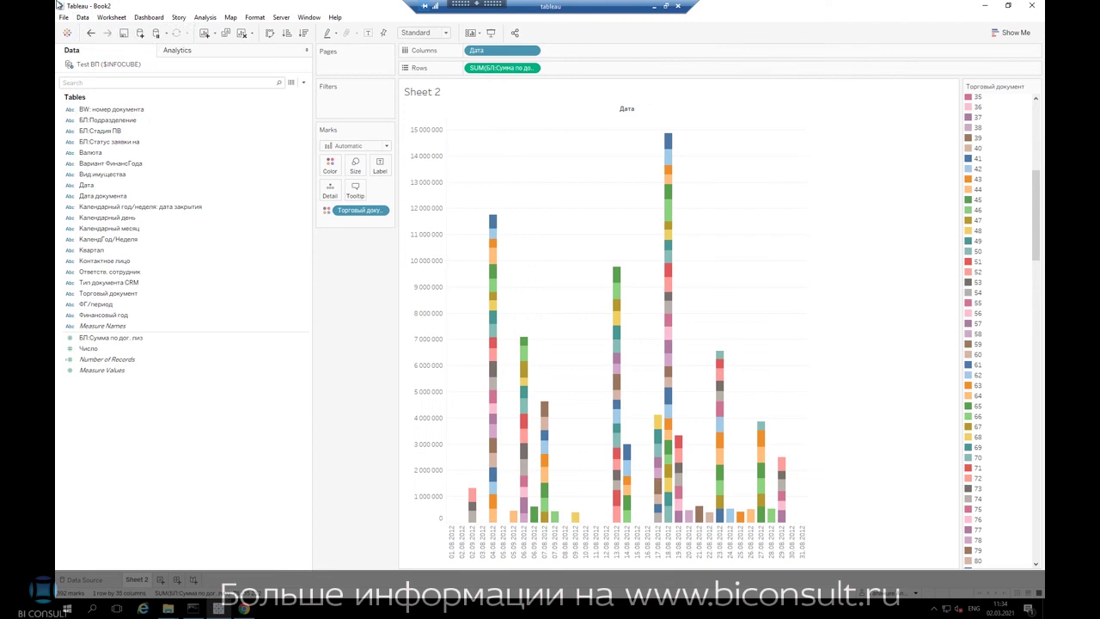
{"action": "left_click", "coordinate": [83, 18]}
{"action": "left_click", "coordinate": [95, 35]}
{"action": "left_click", "coordinate": [189, 96]}
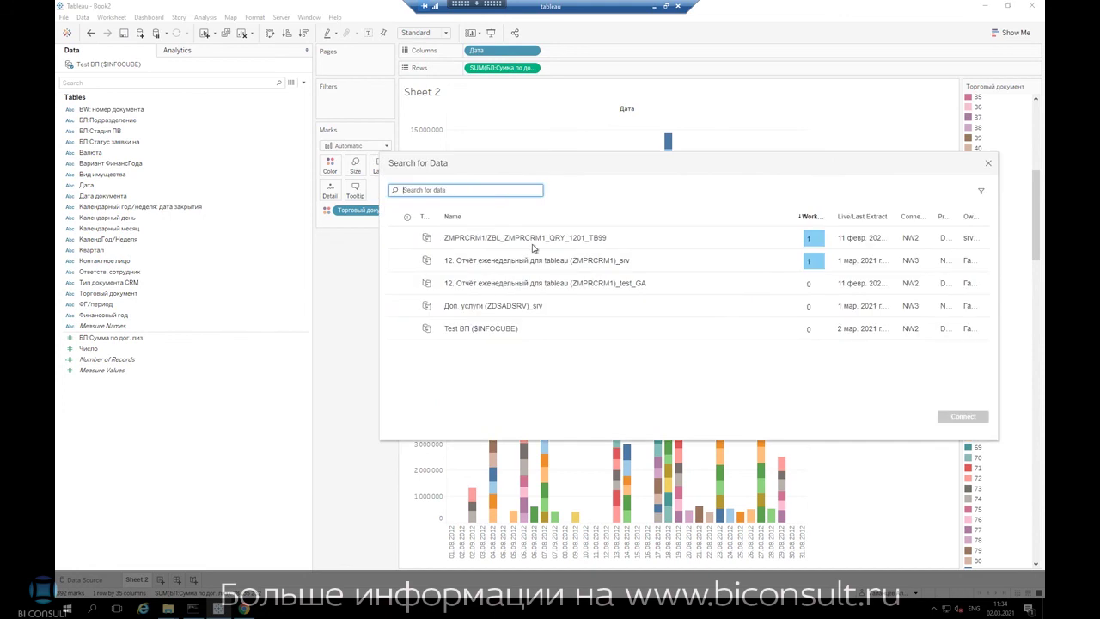
{"action": "left_click", "coordinate": [483, 330]}
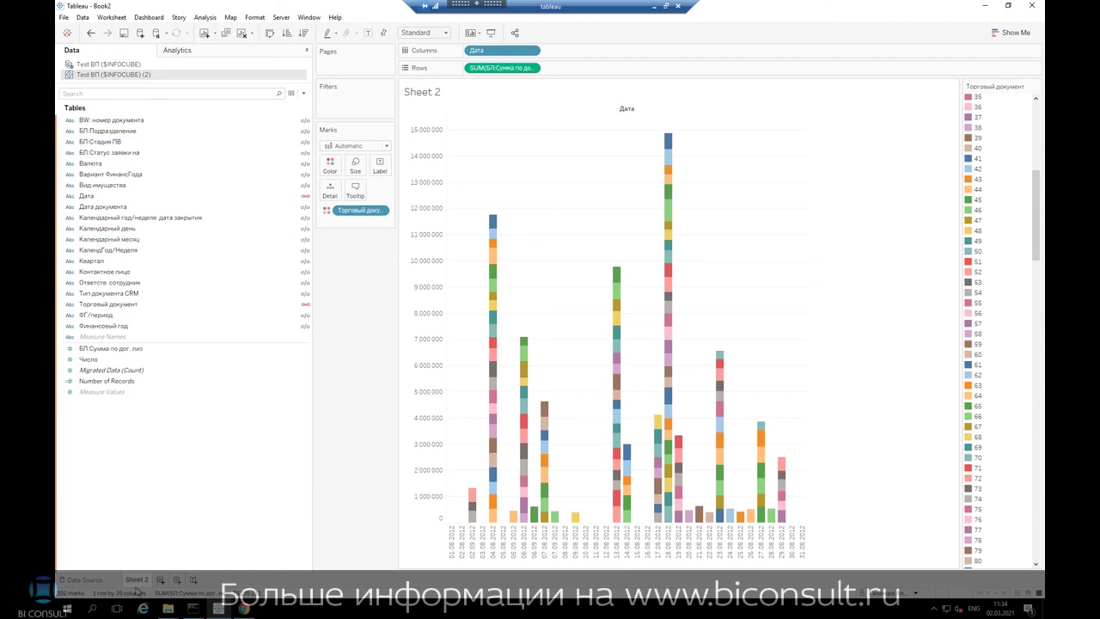
Step: Add a new worksheet for the published data source, and minimise the window to return to the PowerPoint presentation
{"action": "left_click", "coordinate": [160, 579]}
{"action": "left_click", "coordinate": [104, 121]}
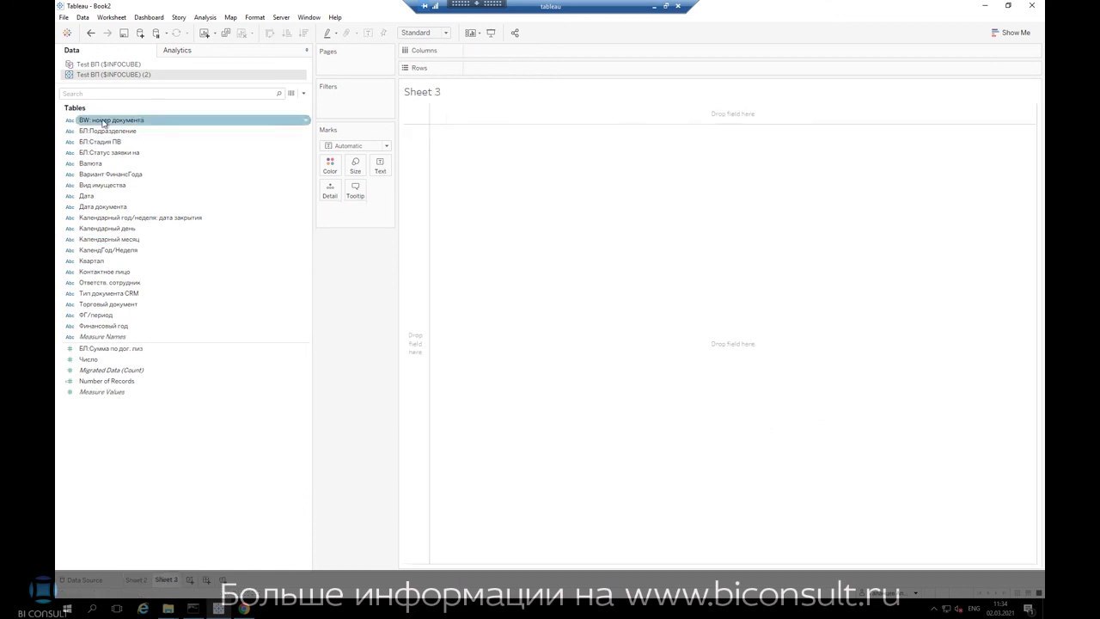
{"action": "left_click", "coordinate": [102, 282]}
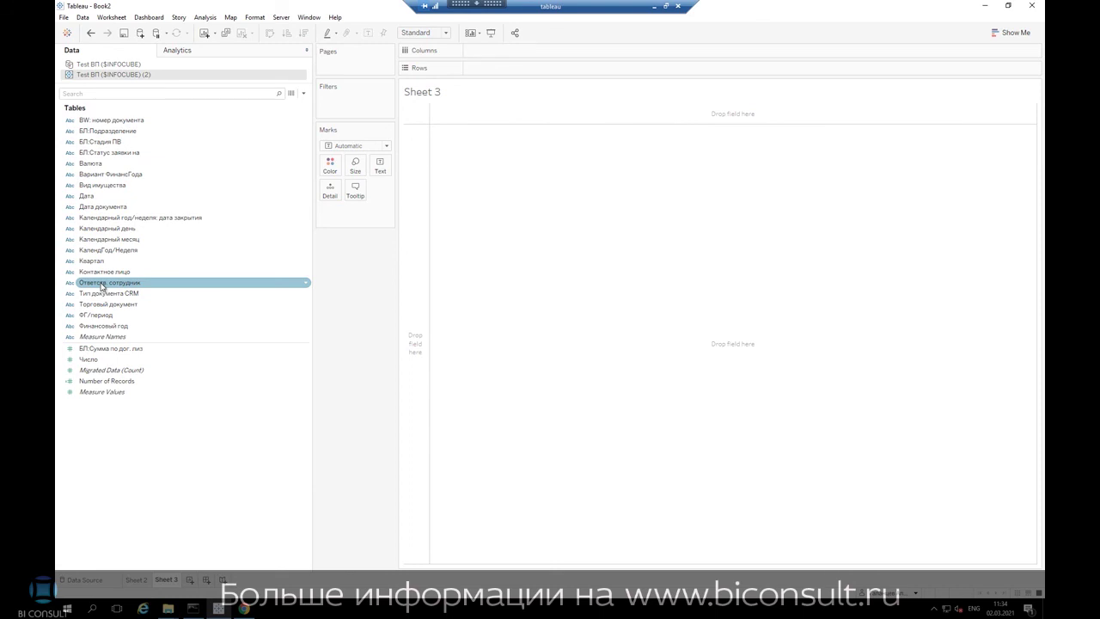
{"action": "left_click", "coordinate": [982, 6]}
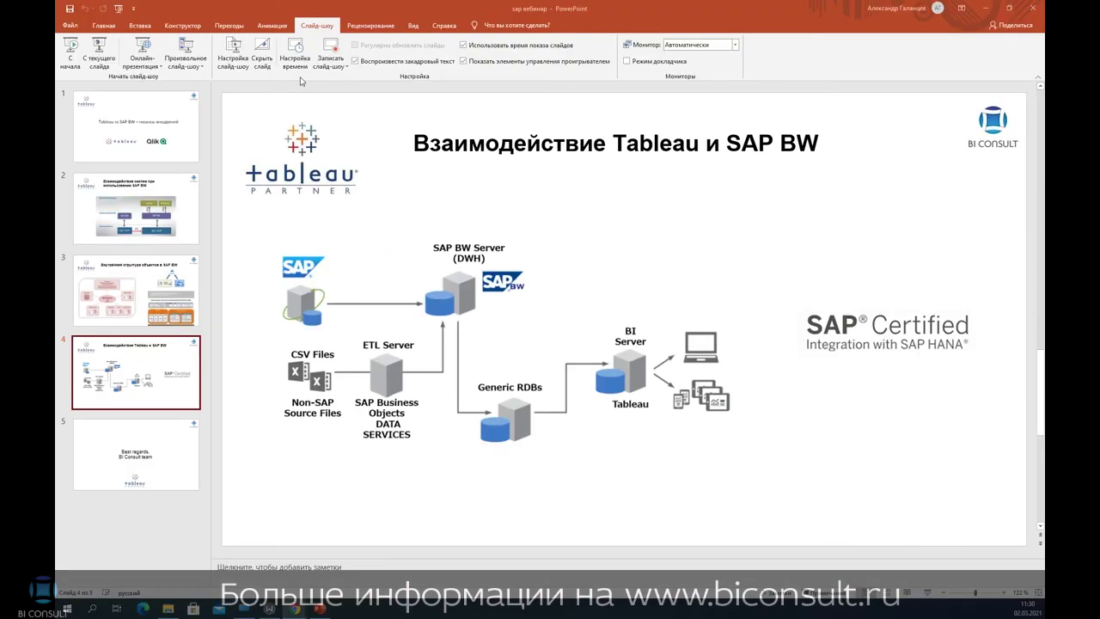